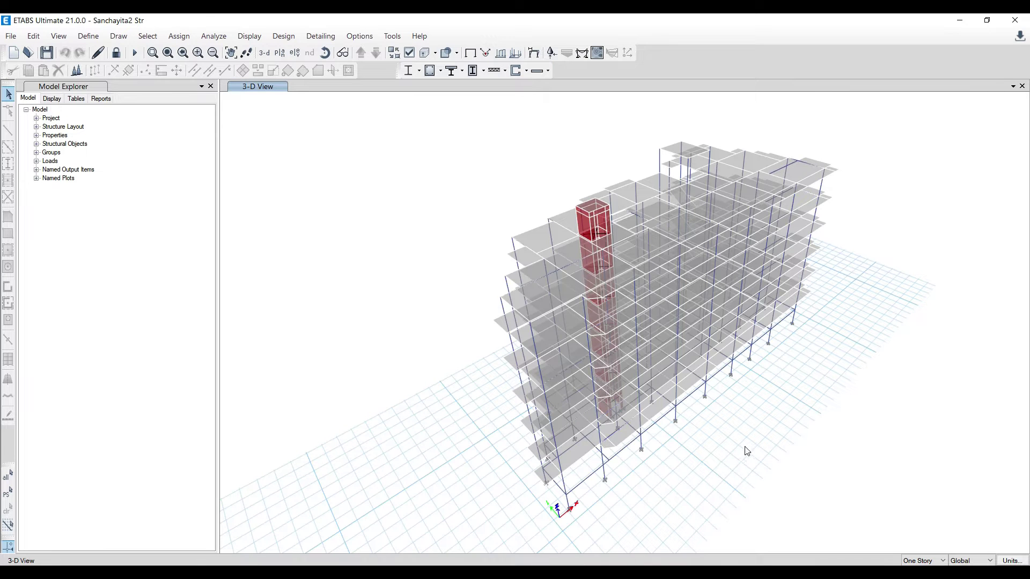
Verify whether all concrete members passed and select the 55 frames that failed
middle_click_drag(749, 450, 686, 487)
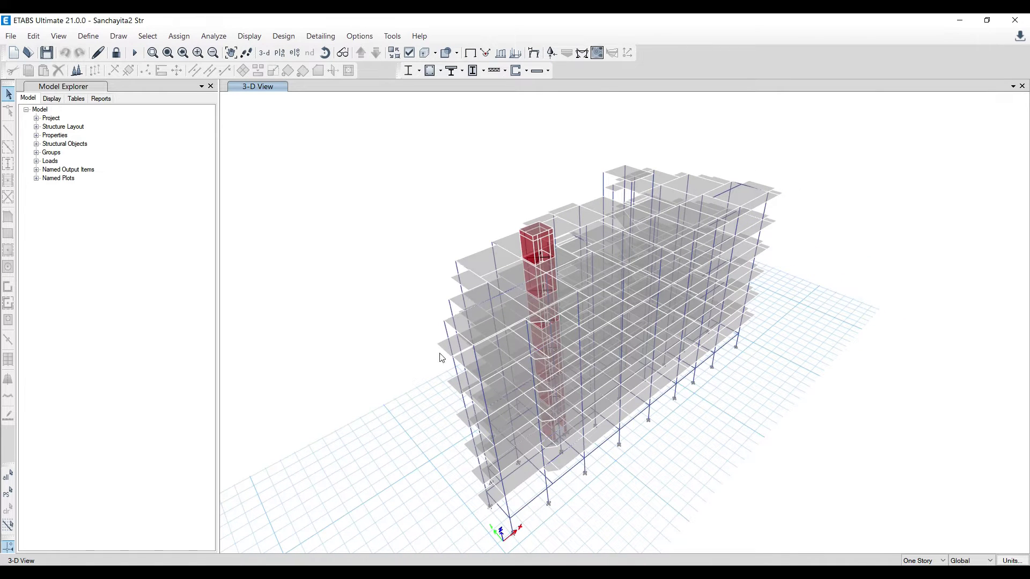
left_click(325, 52)
left_click_drag(407, 376, 395, 330)
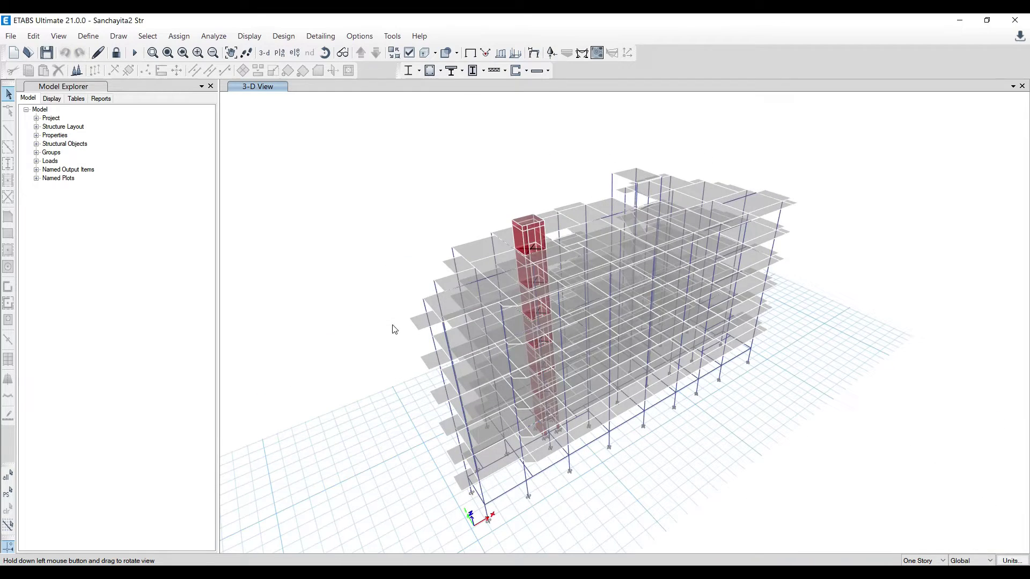
left_click(441, 71)
left_click(441, 71)
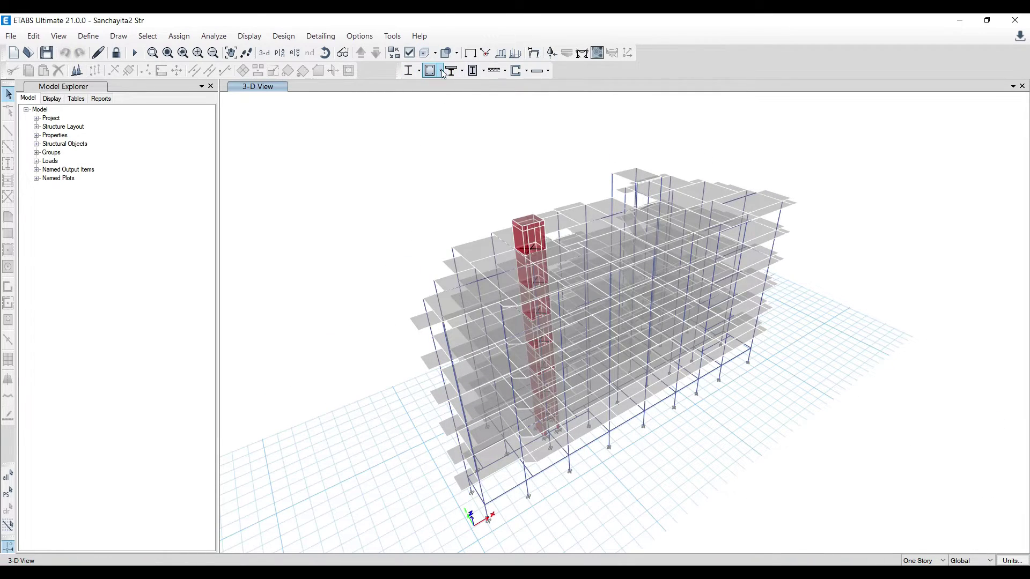
left_click(441, 71)
left_click(481, 282)
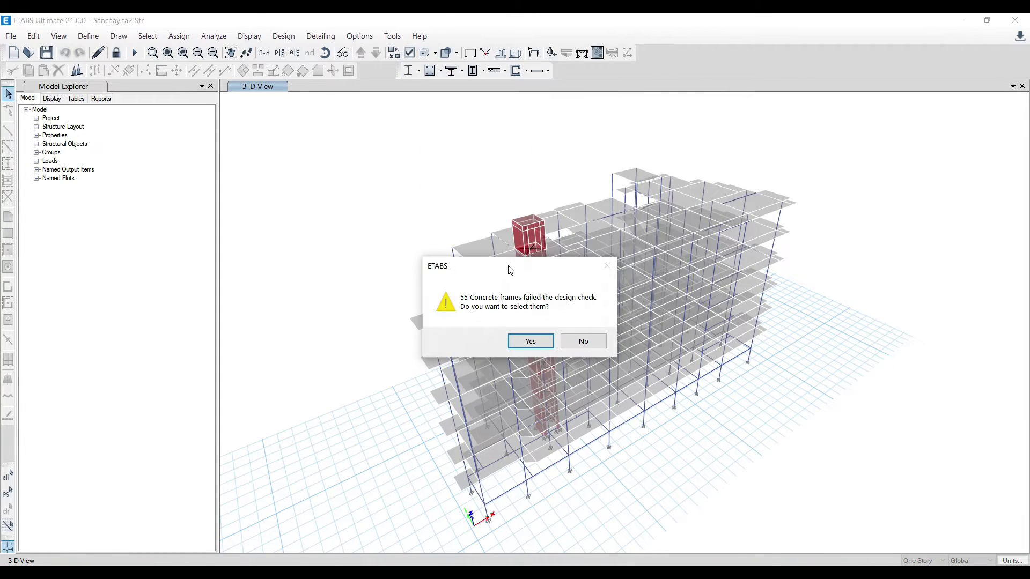
left_click_drag(511, 268, 371, 190)
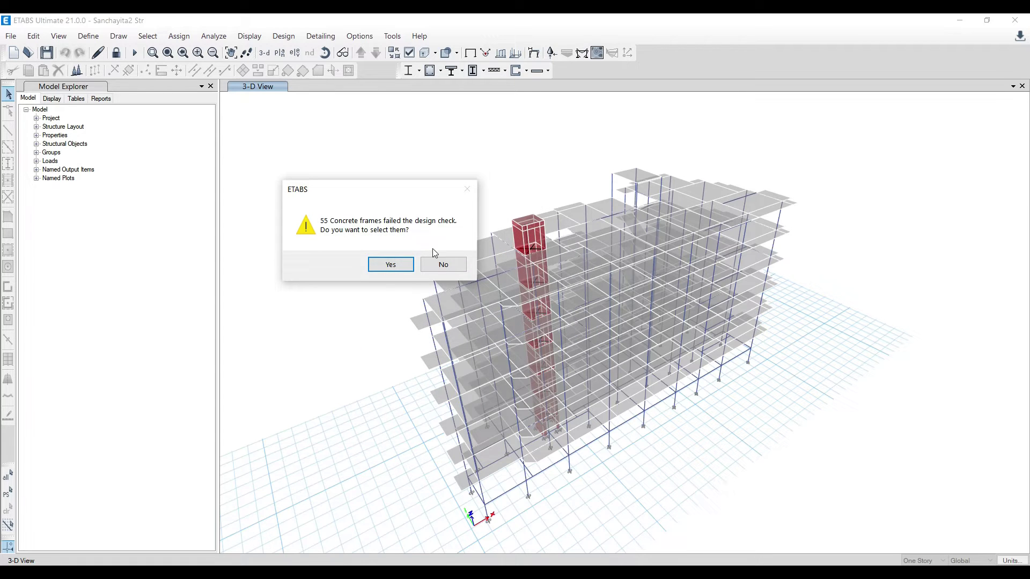
left_click(385, 265)
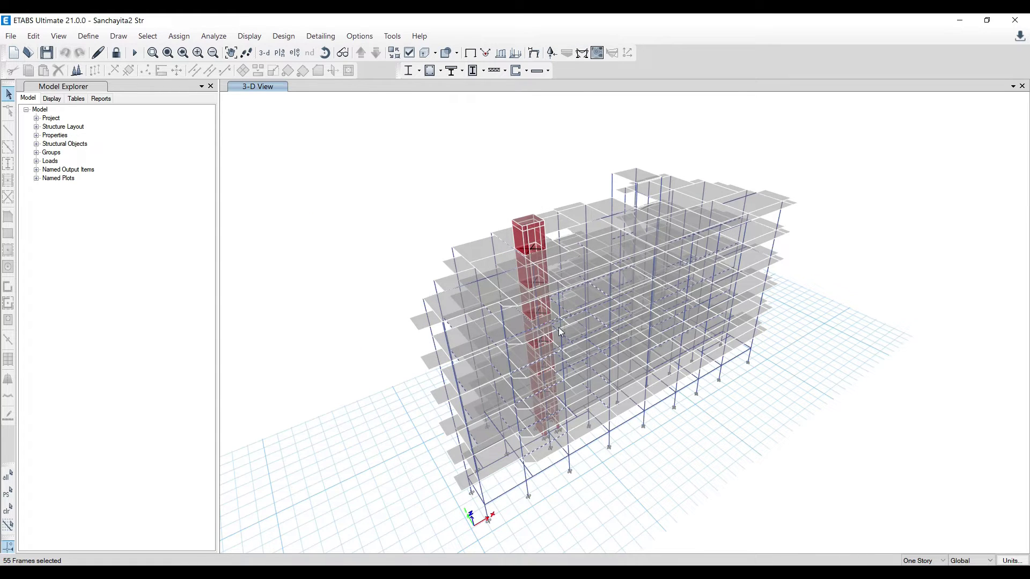
Isolate the 55 selected failed frames in the 3-D view
right_click(826, 183)
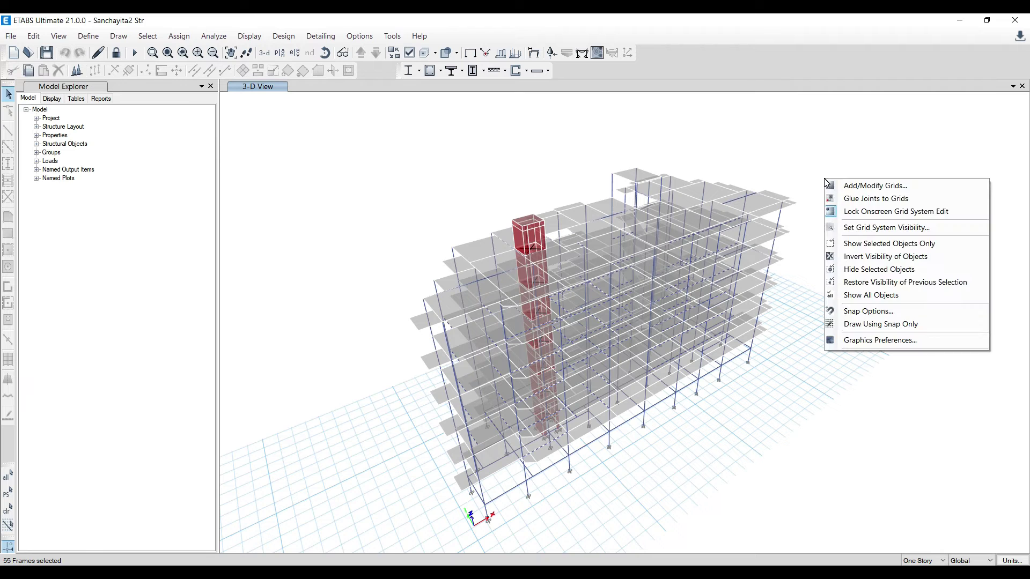
left_click(894, 250)
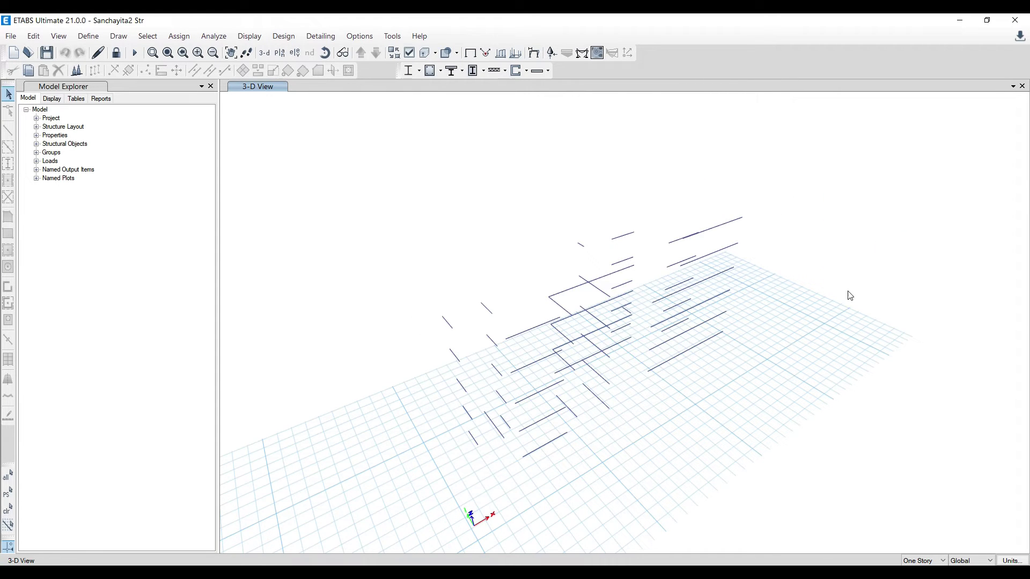
middle_click_drag(676, 461, 608, 476, "shift")
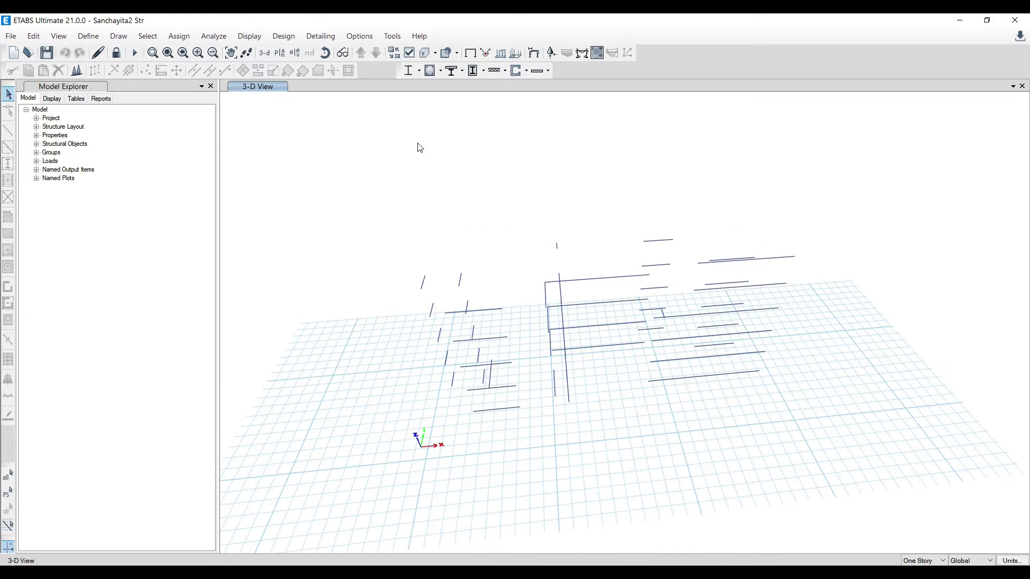
Show Total Rebar Percentage design output labelled along each failed concrete frame
left_click(441, 71)
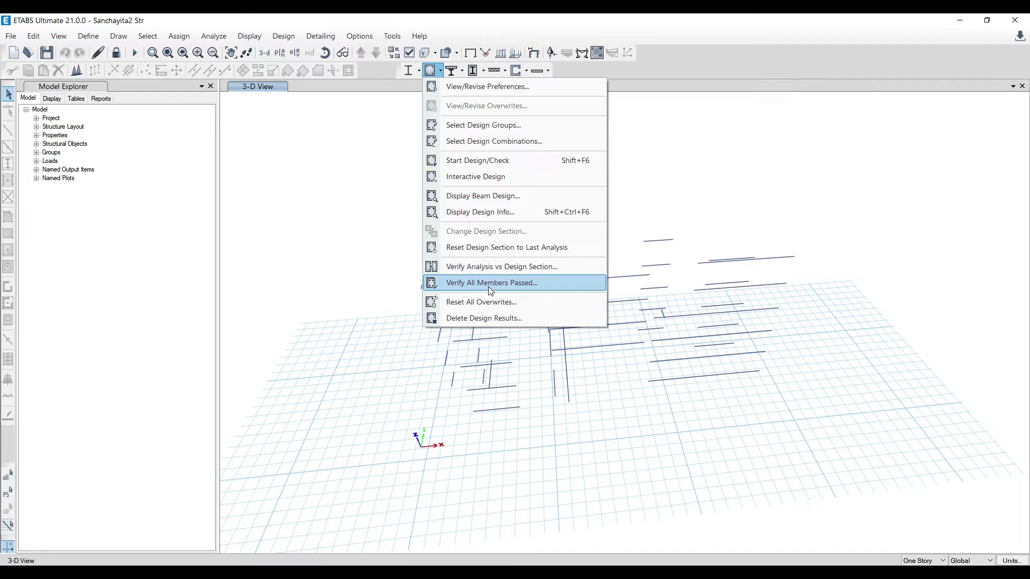
left_click(491, 212)
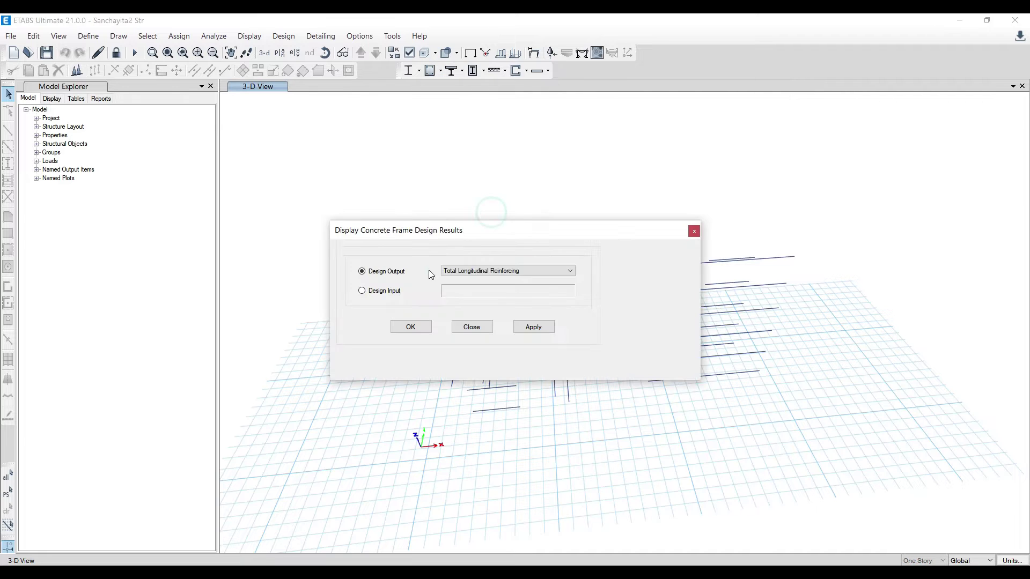
left_click(492, 270)
left_click(502, 288)
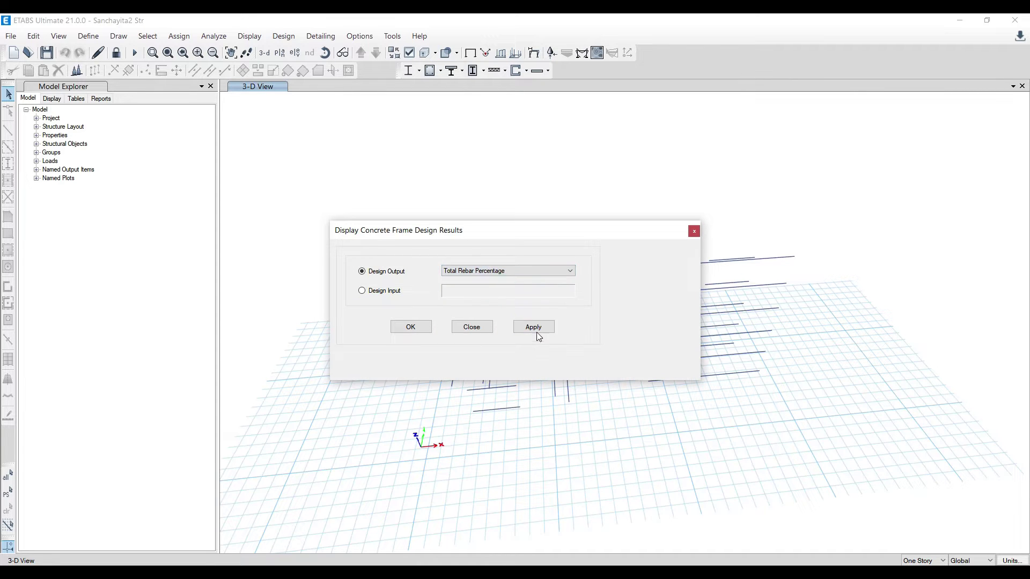
left_click(534, 327)
left_click(520, 231)
left_click_drag(520, 230, 254, 202)
mouse_move(658, 320)
scroll(602, 283, "up", 2)
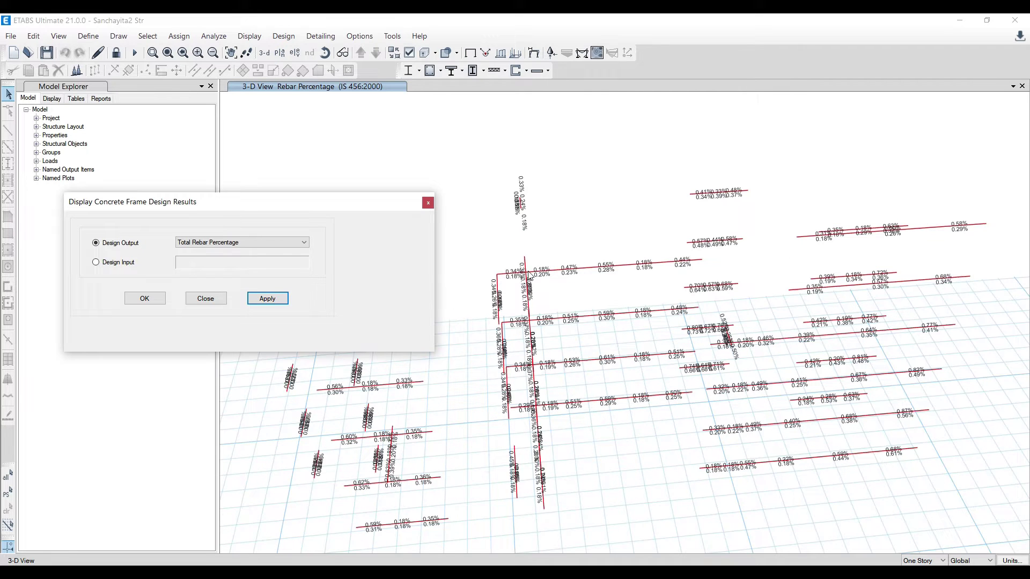
left_click(428, 203)
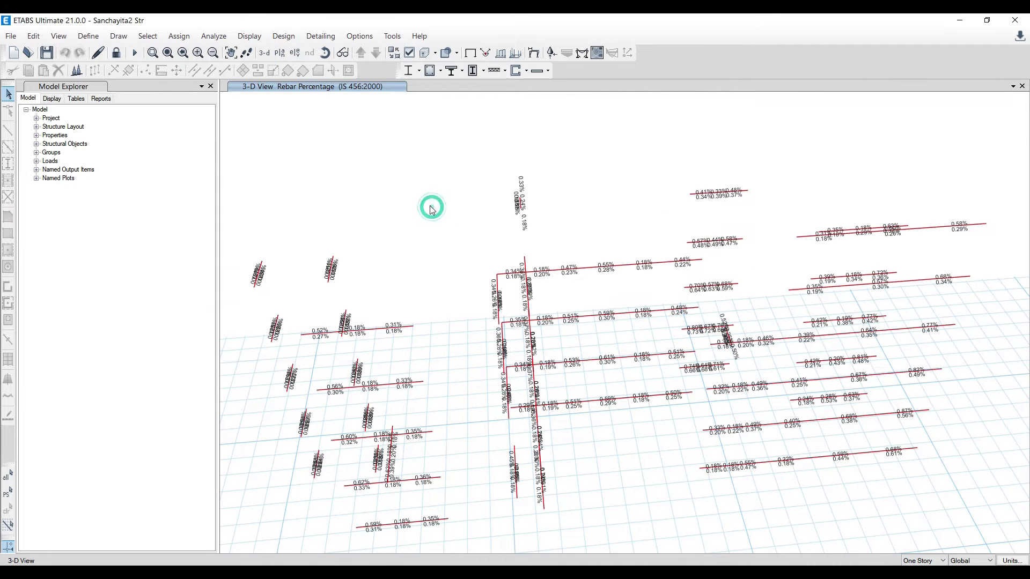
scroll(581, 270, "up", 2)
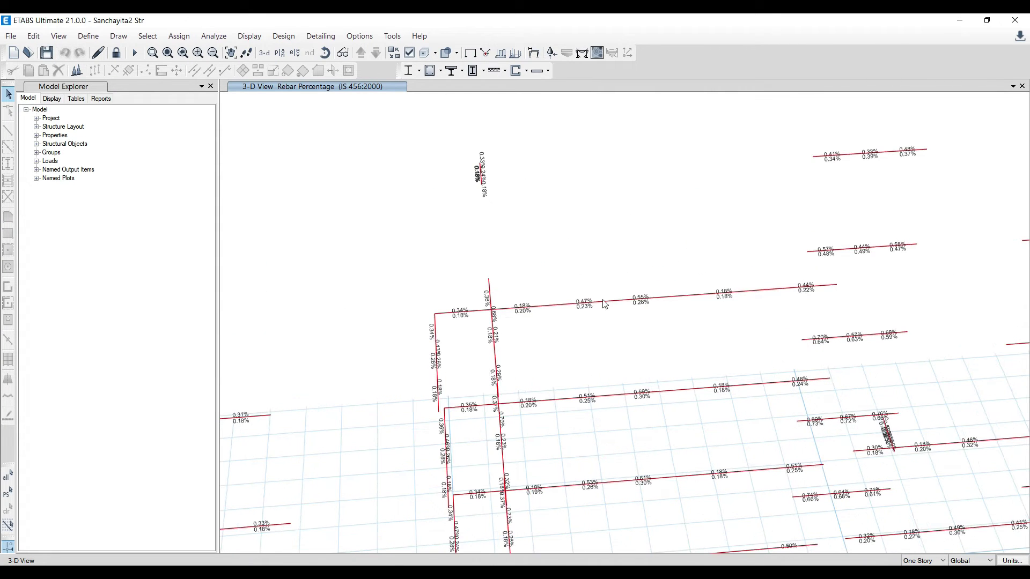
mouse_move(605, 306)
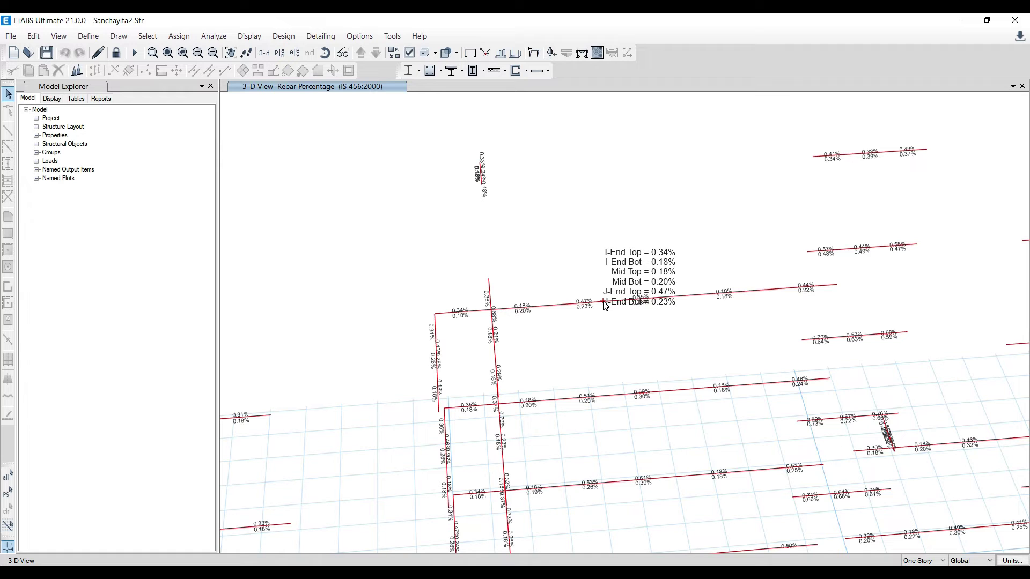
right_click(606, 306)
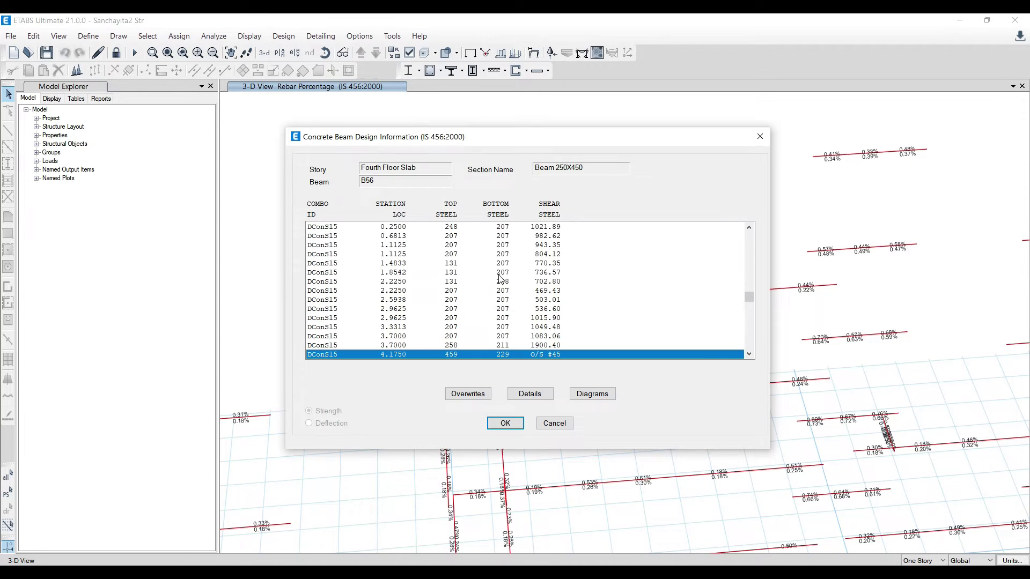
scroll(500, 279, "up", 3)
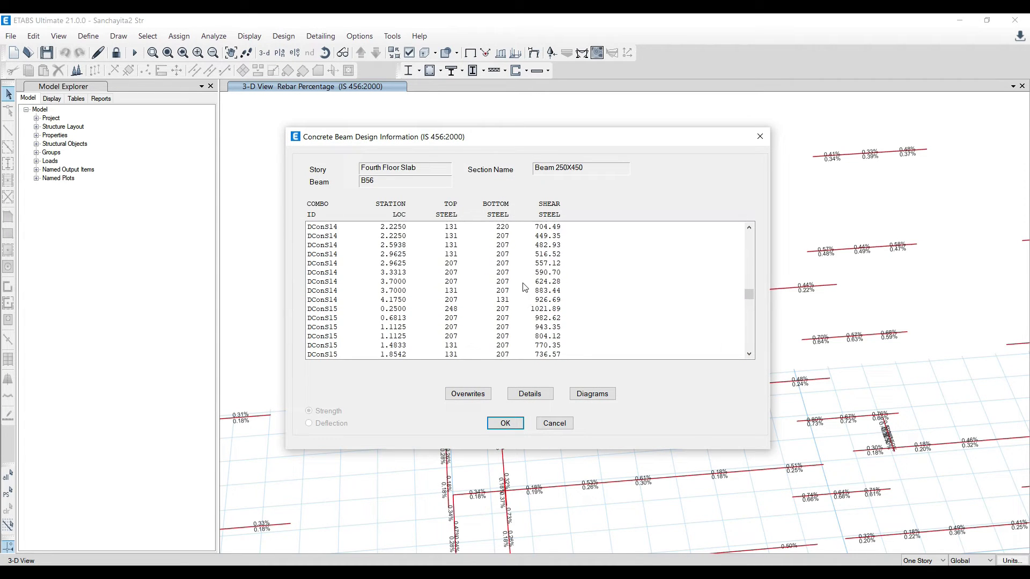
scroll(525, 287, "down", 5)
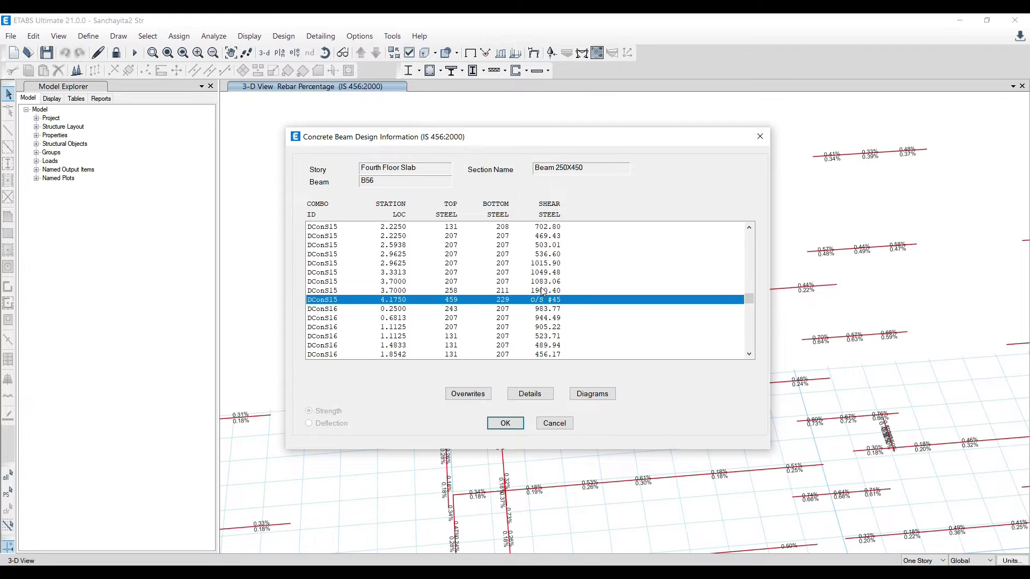
scroll(544, 310, "down", 18)
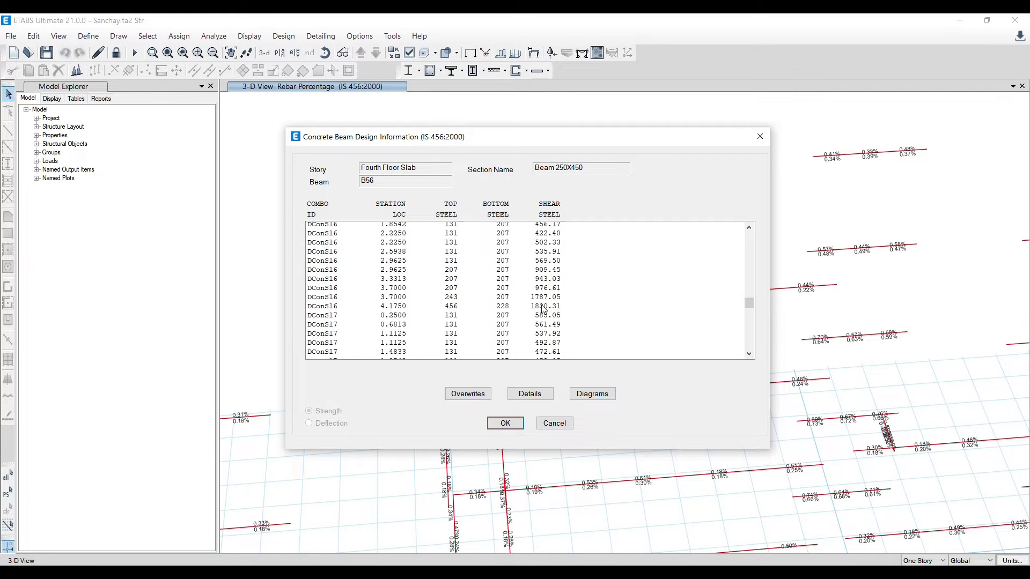
left_click(760, 136)
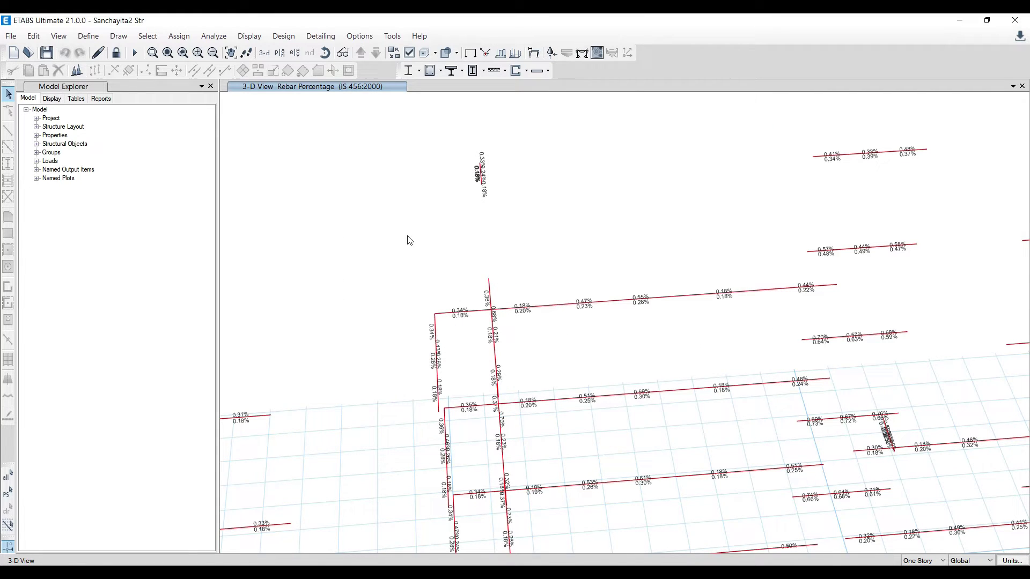
right_click(891, 247)
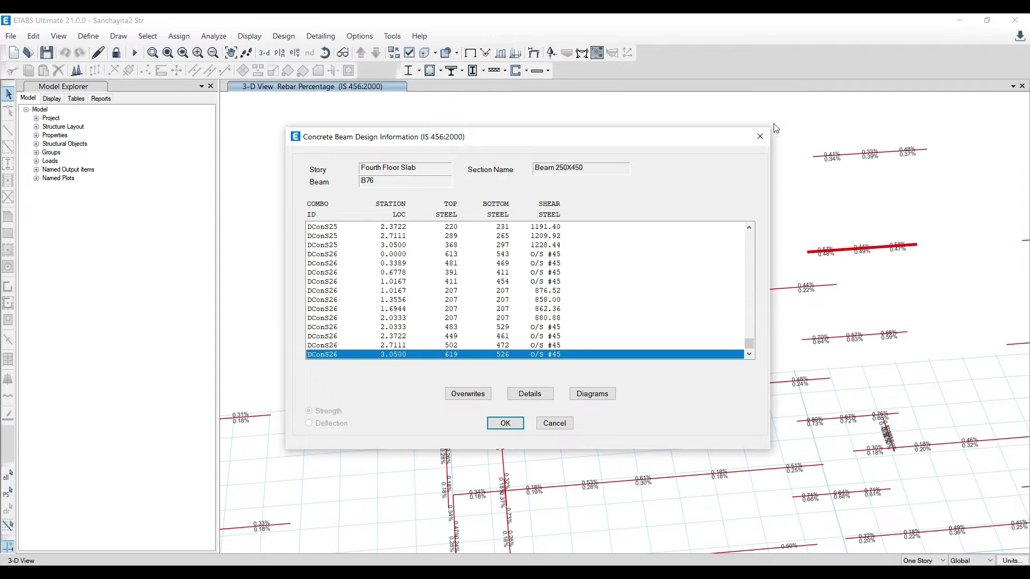
left_click(760, 136)
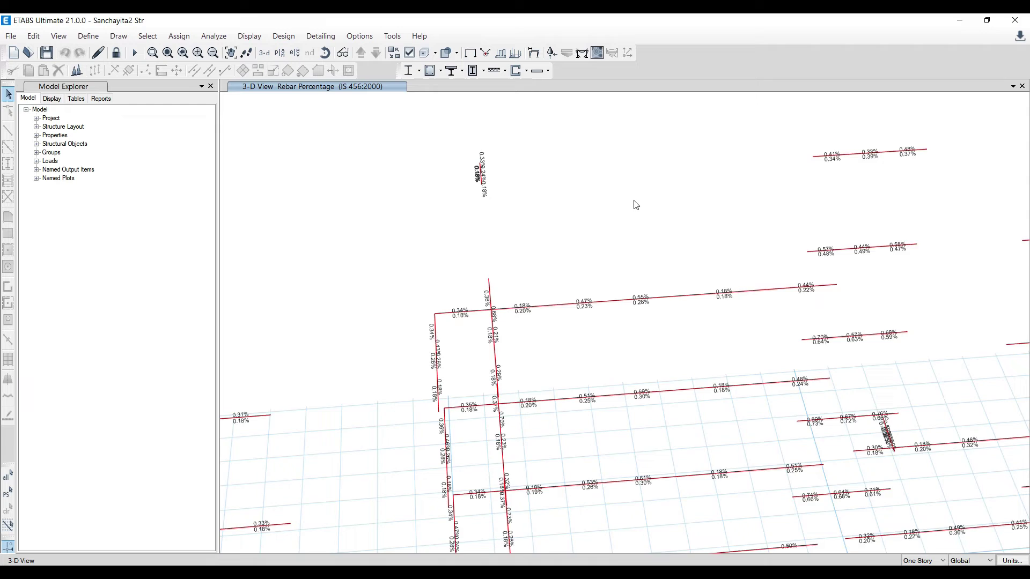
scroll(636, 207, "down", 2)
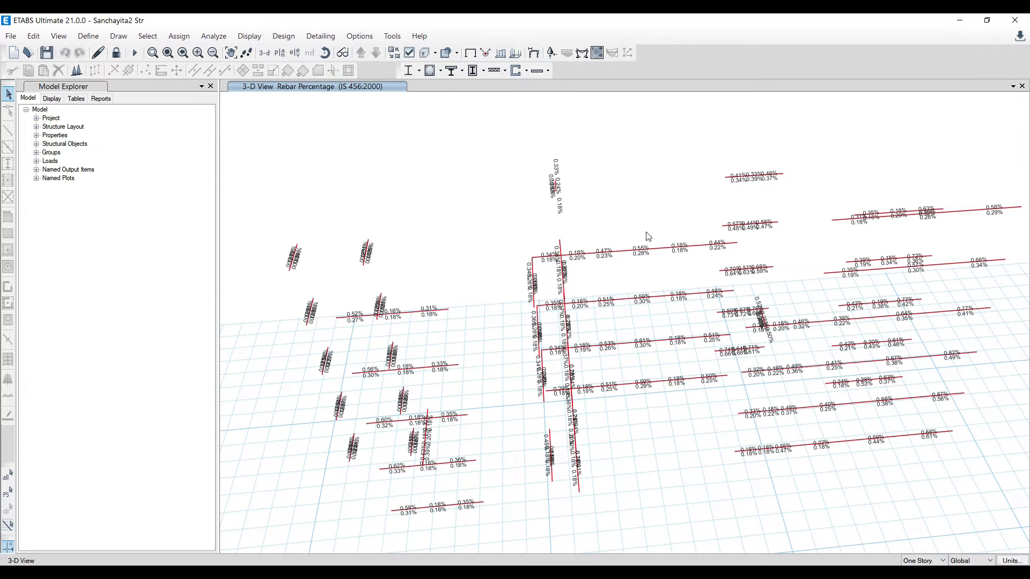
middle_click_drag(649, 236, 586, 199)
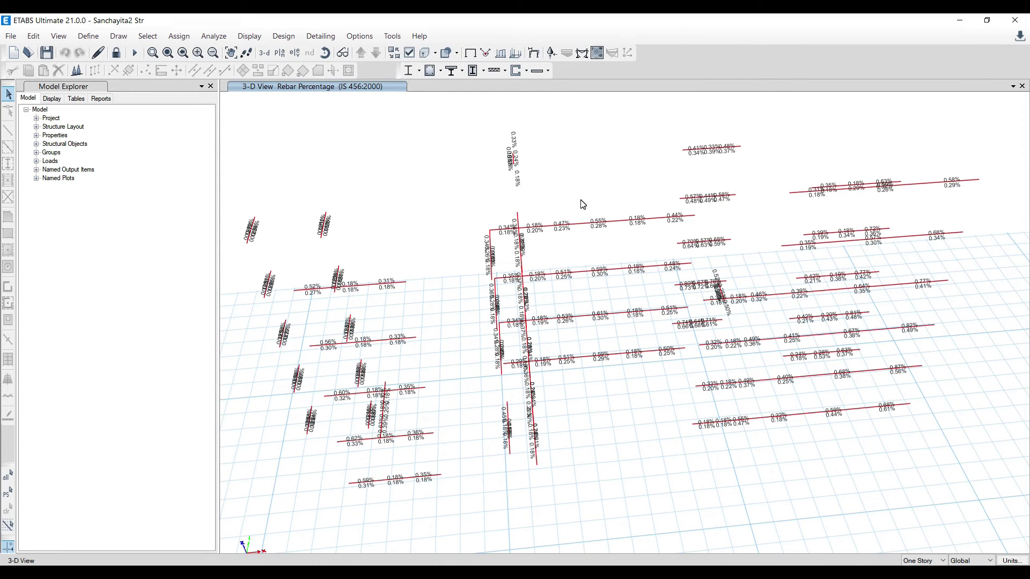
right_click(577, 267)
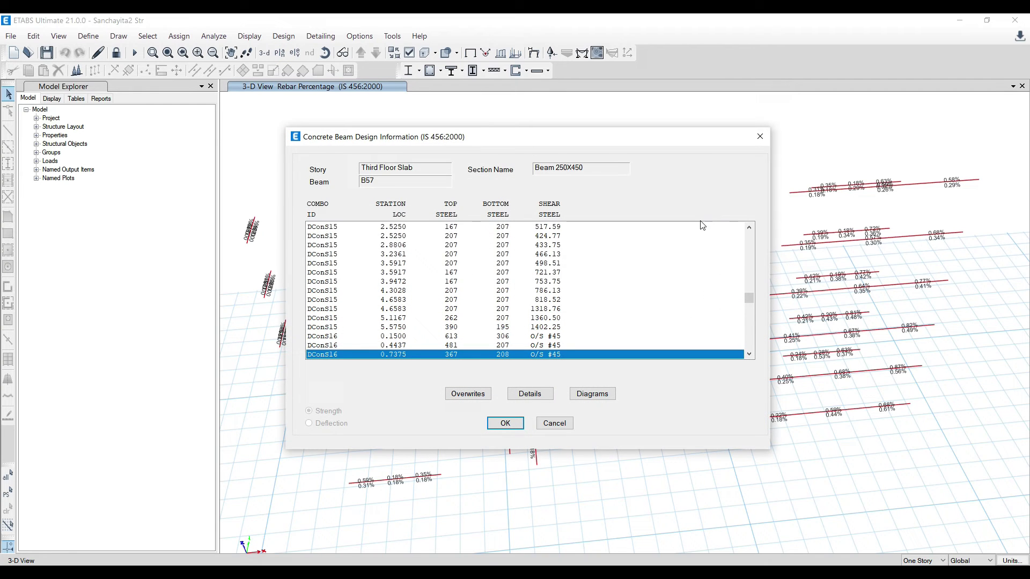
left_click(758, 138)
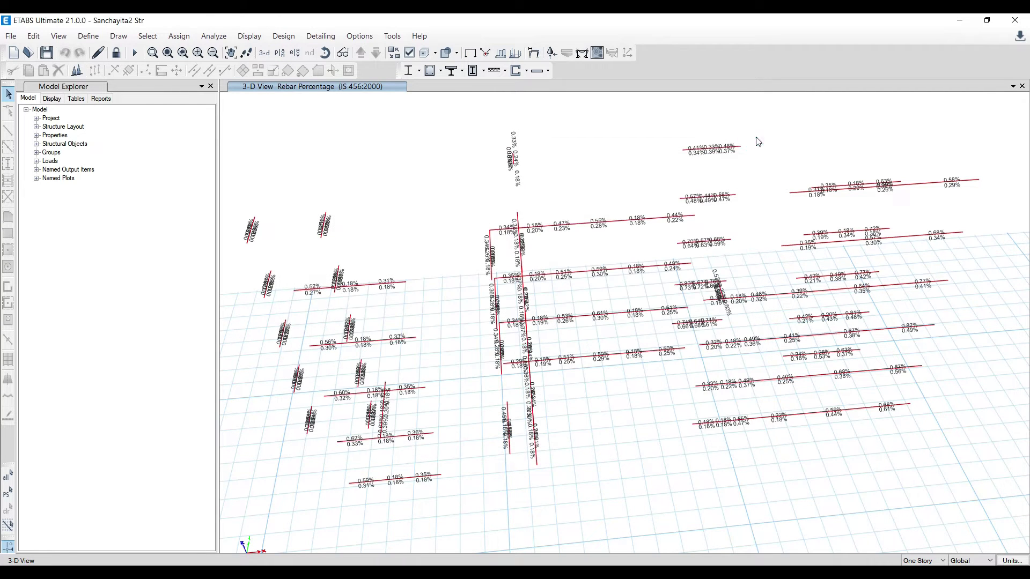
right_click(573, 228)
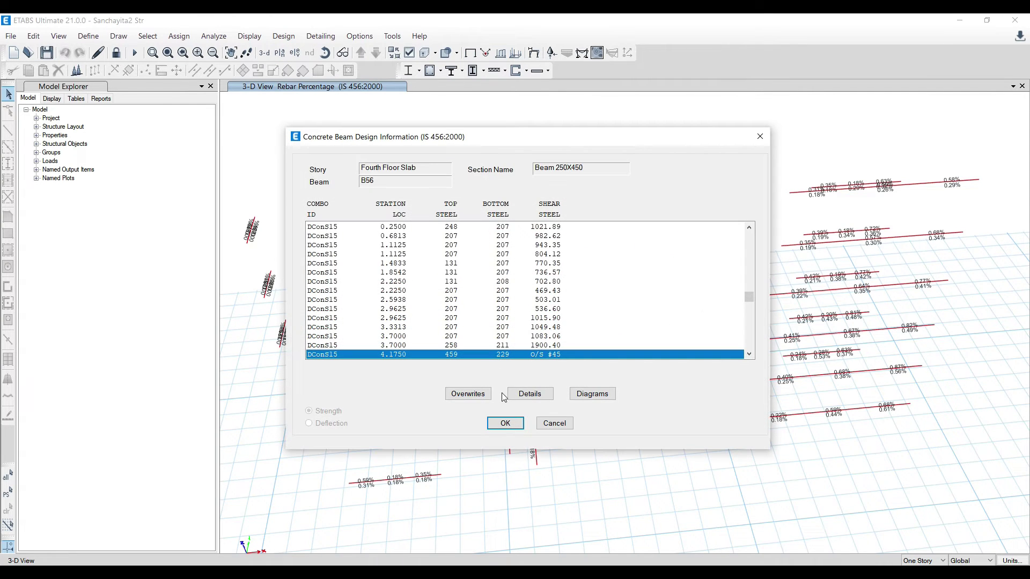
left_click(530, 395)
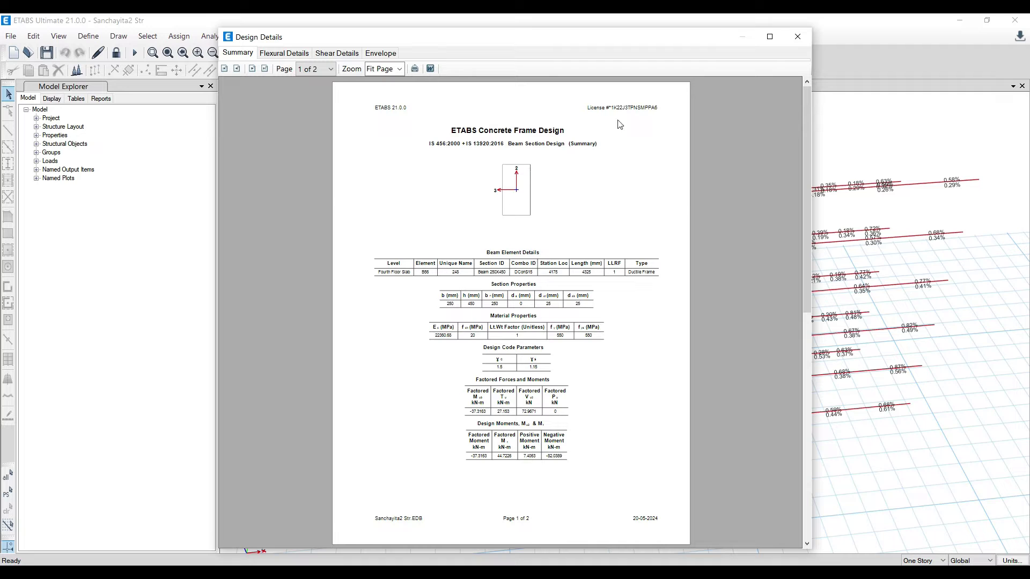
left_click(797, 36)
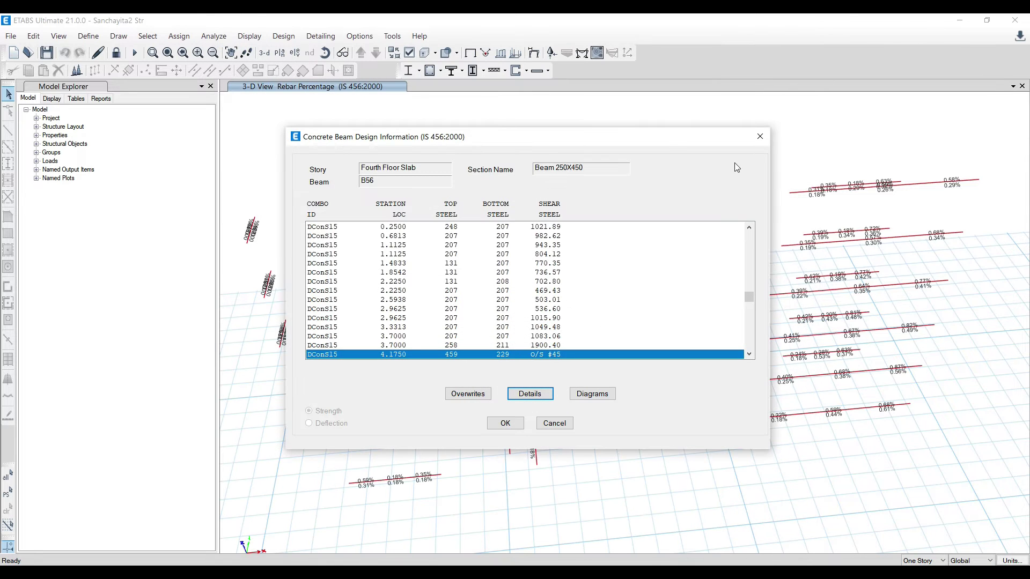
left_click(761, 137)
left_click(568, 131)
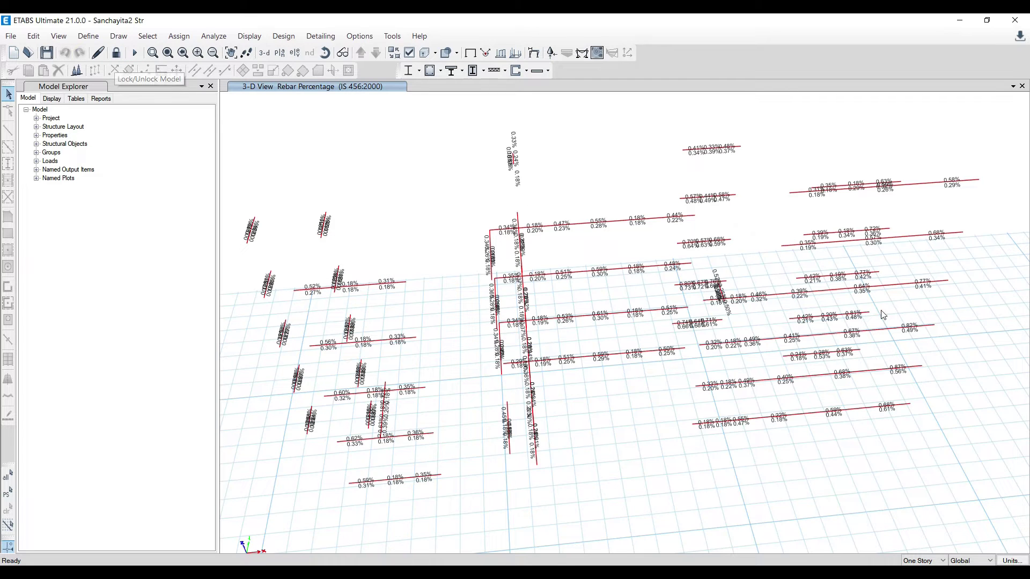
Unlock the model, deleting analysis results, and view Beam 250X450's stiffness modifiers unchanged
left_click(116, 52)
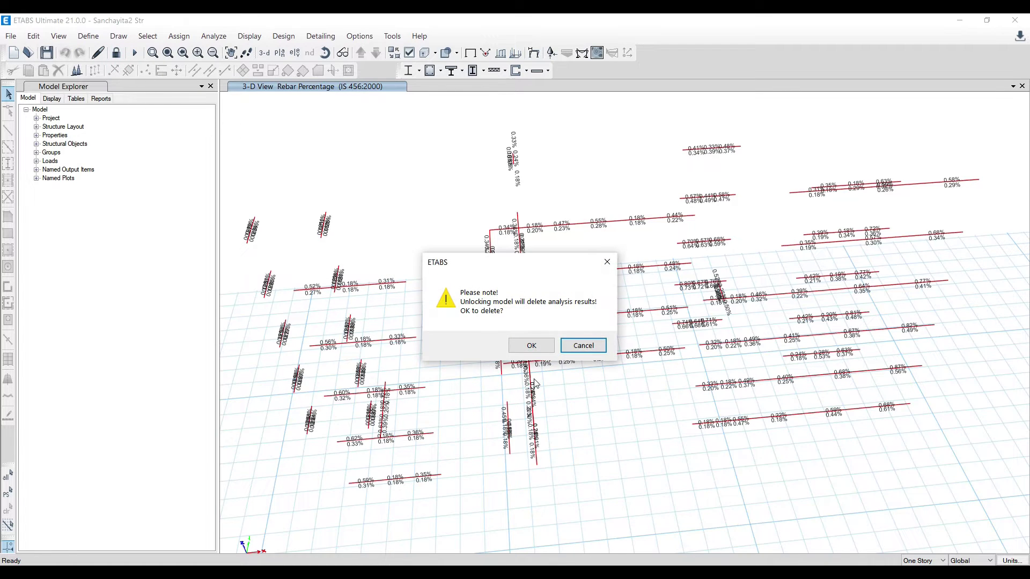
left_click(543, 347)
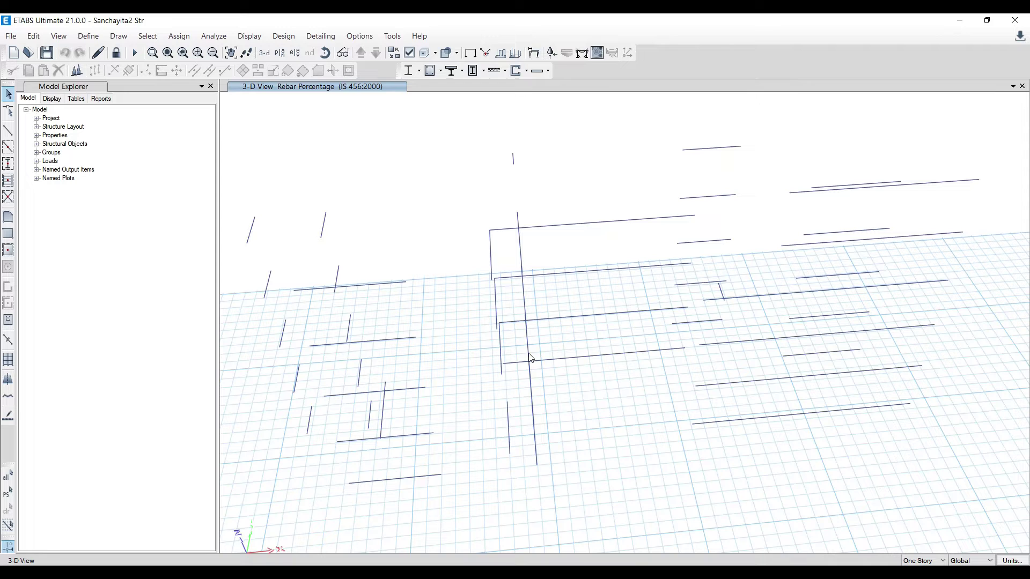
left_click(88, 36)
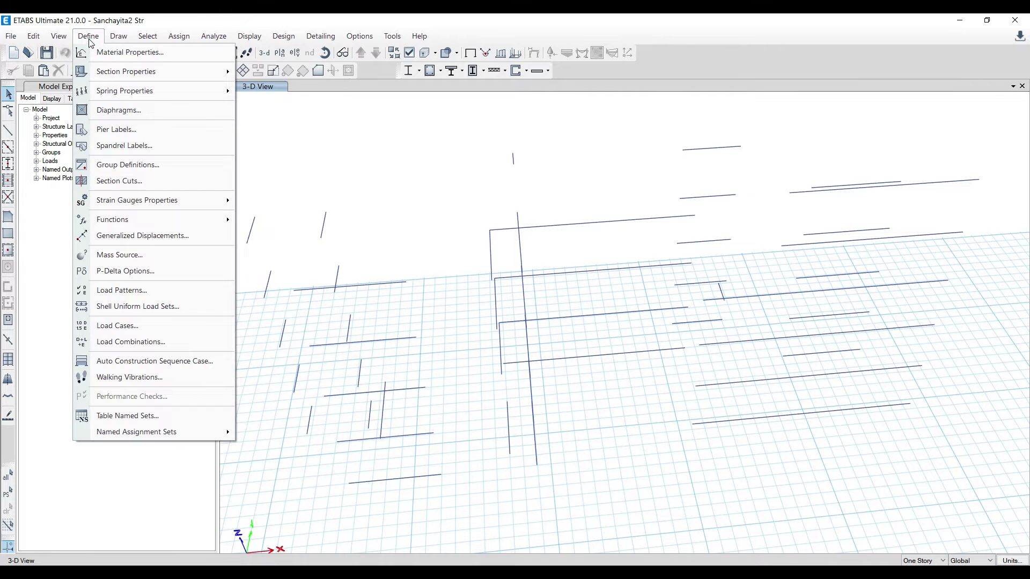
mouse_move(114, 73)
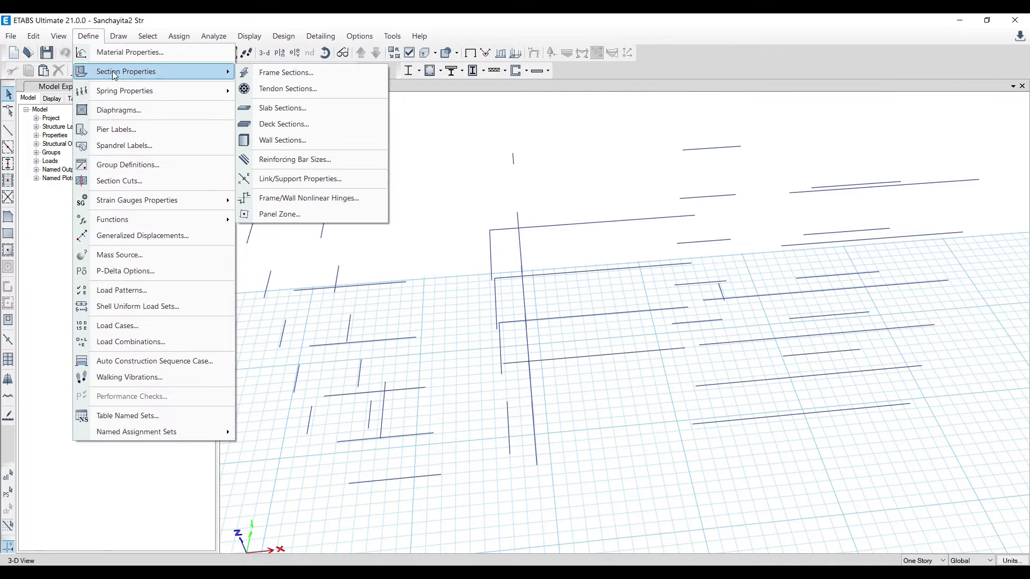
left_click(284, 73)
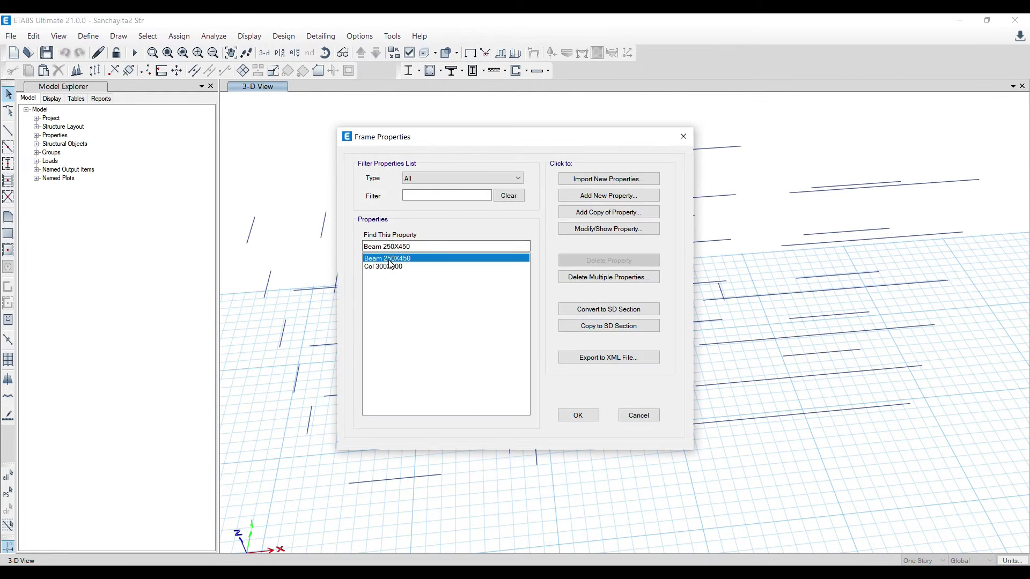
left_click(624, 231)
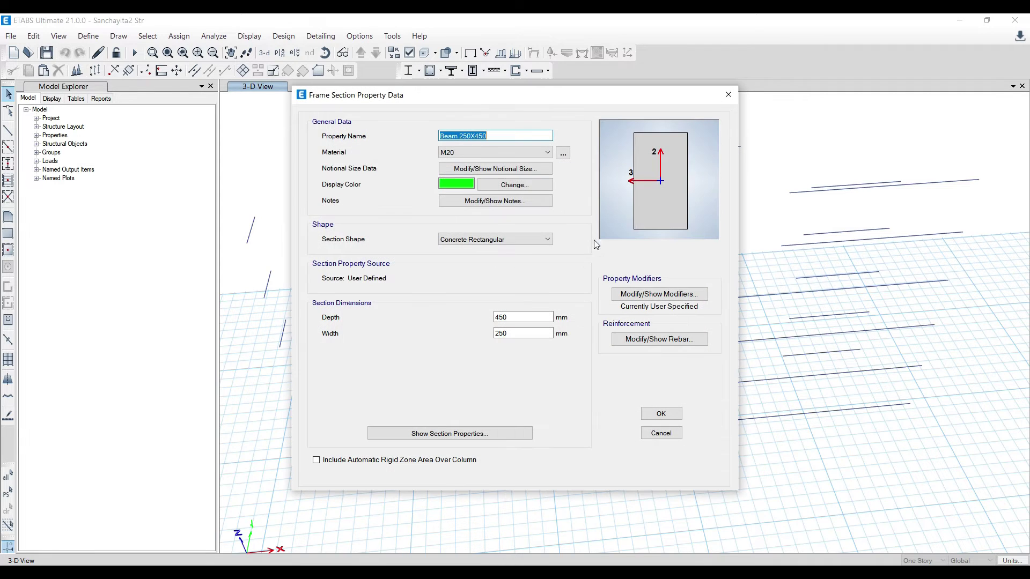
left_click(635, 296)
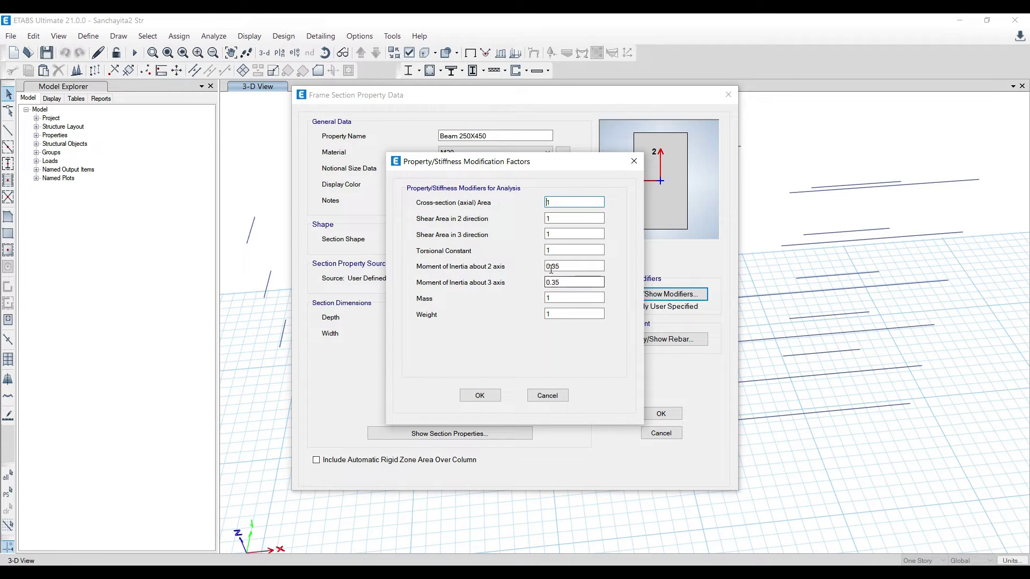
left_click(634, 161)
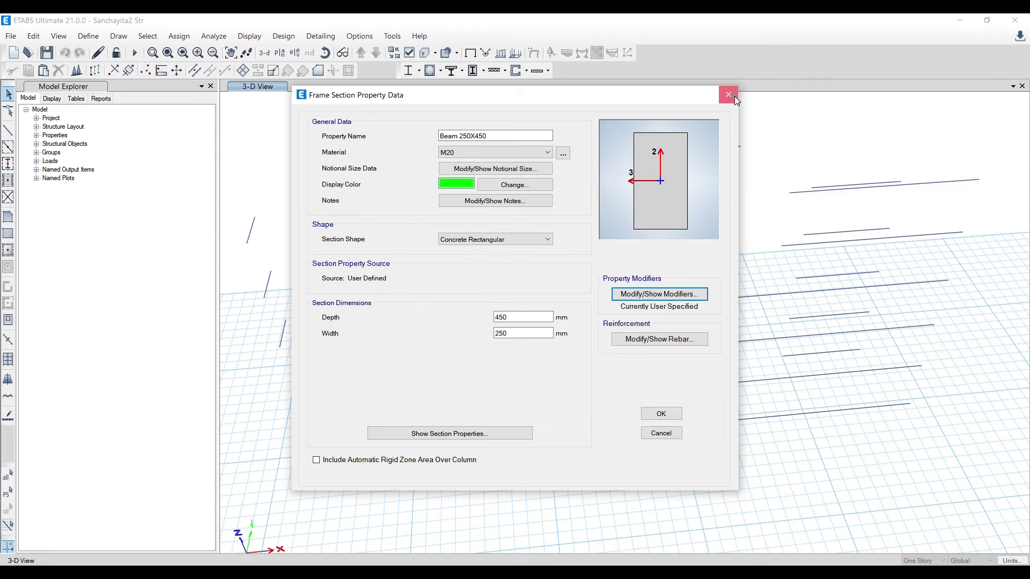
left_click(734, 96)
left_click(683, 136)
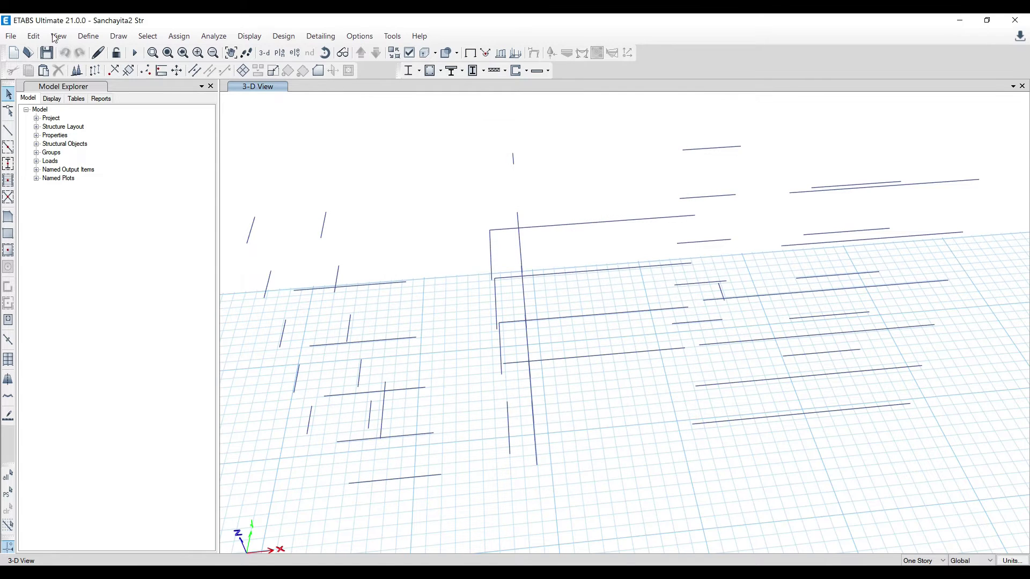
Inspect the EQY seismic load pattern and close the load patterns unchanged
left_click(88, 36)
left_click(124, 290)
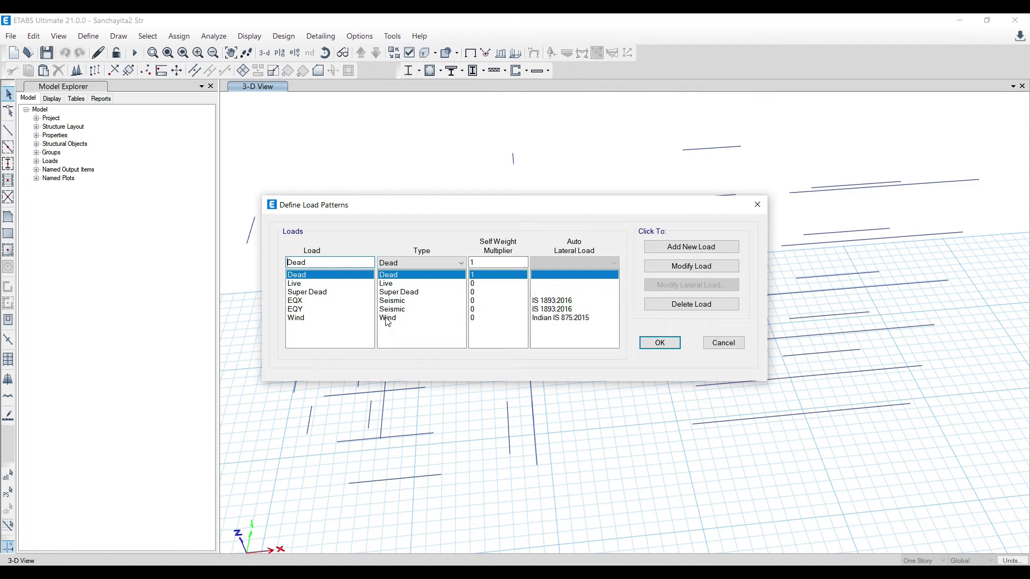
left_click(294, 309)
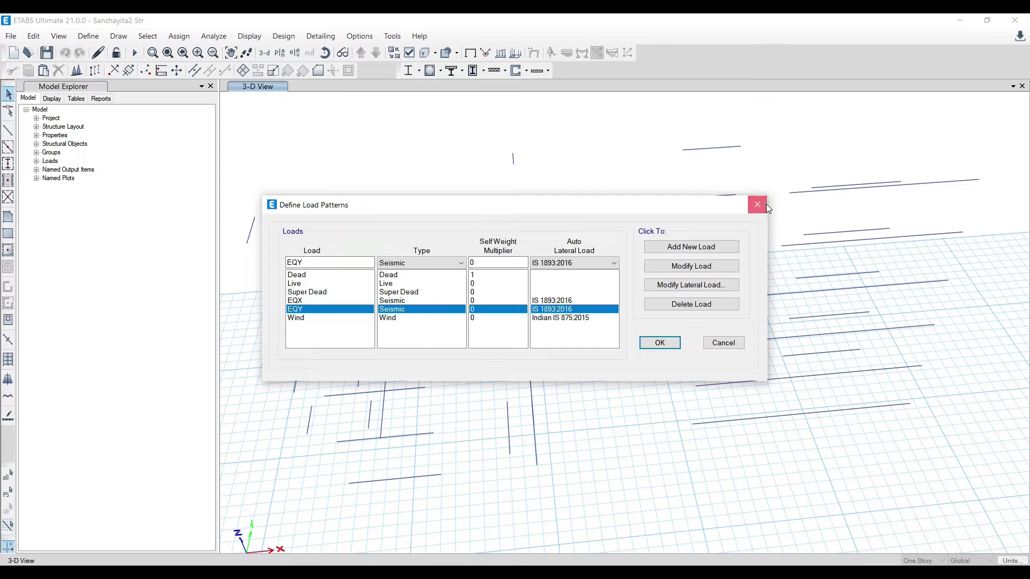
left_click(758, 204)
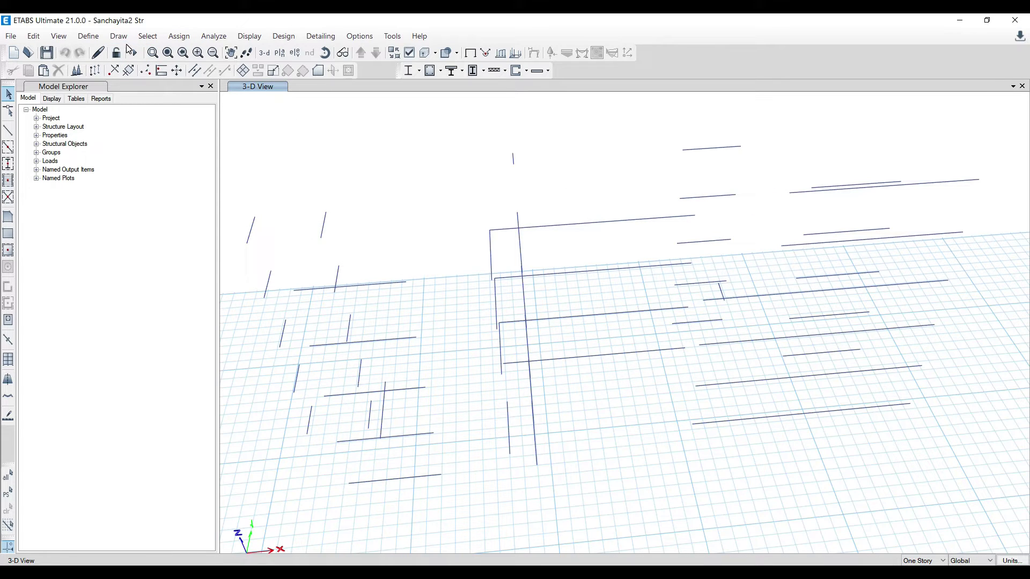
Set the Beam 250X450 torsional constant stiffness modifier to 0.01 and save it
left_click(88, 36)
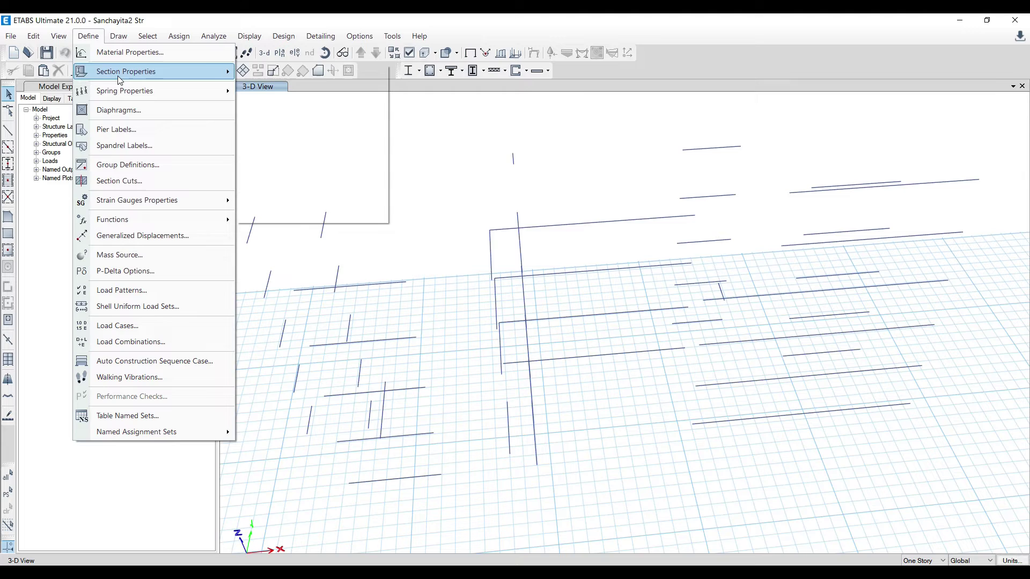
mouse_move(119, 80)
left_click(263, 72)
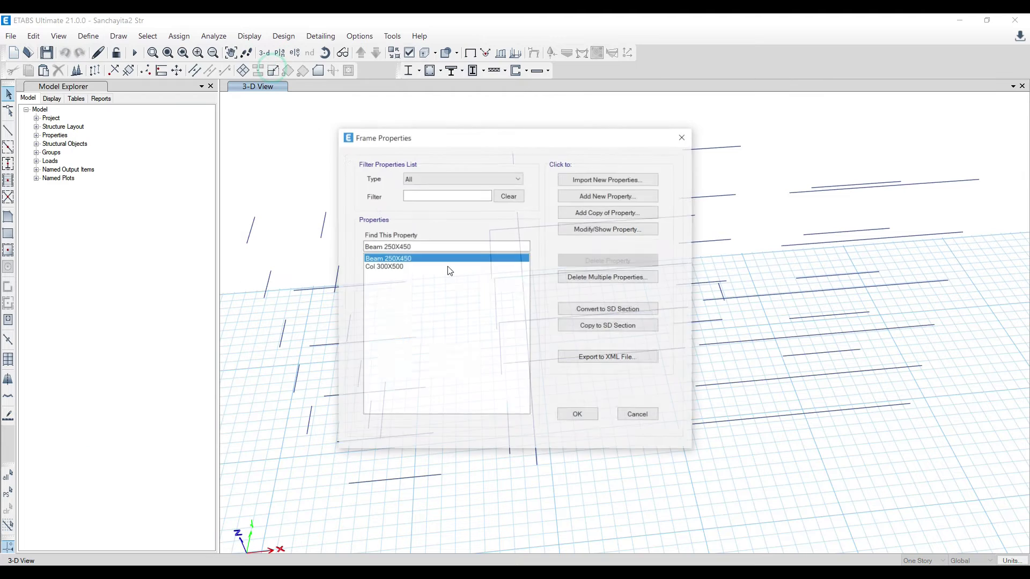
left_click(613, 234)
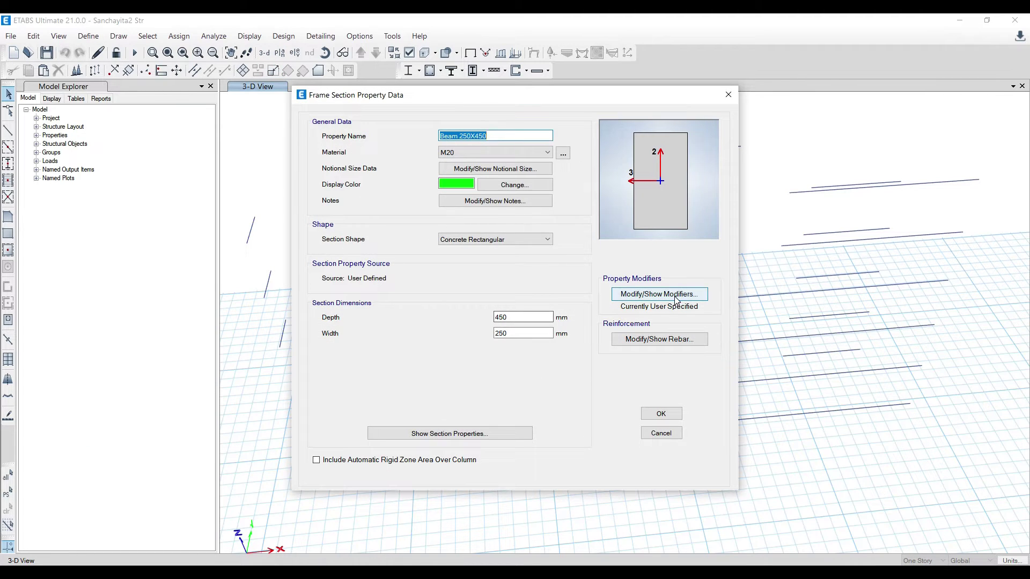
left_click(631, 294)
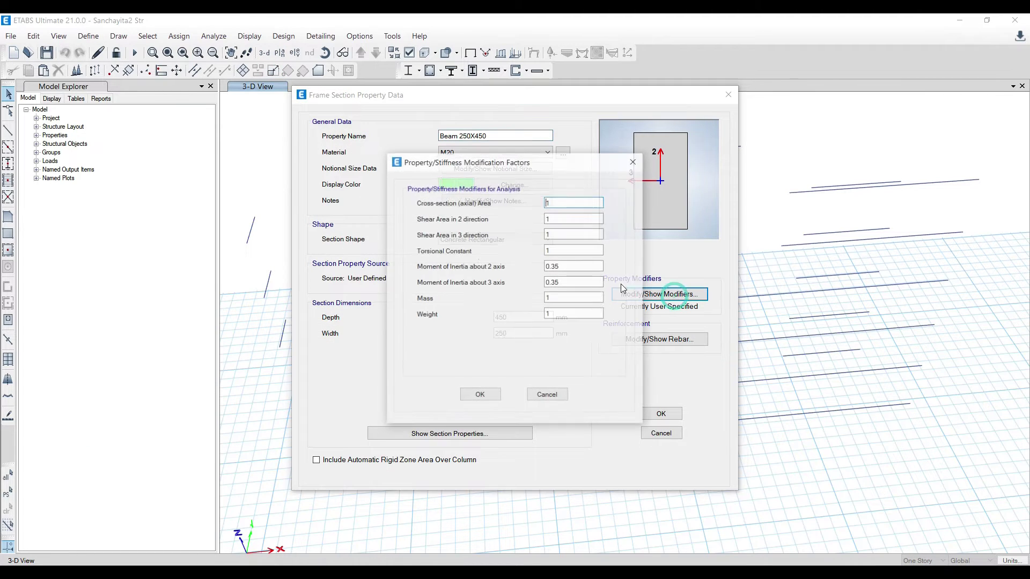
double_click(566, 251)
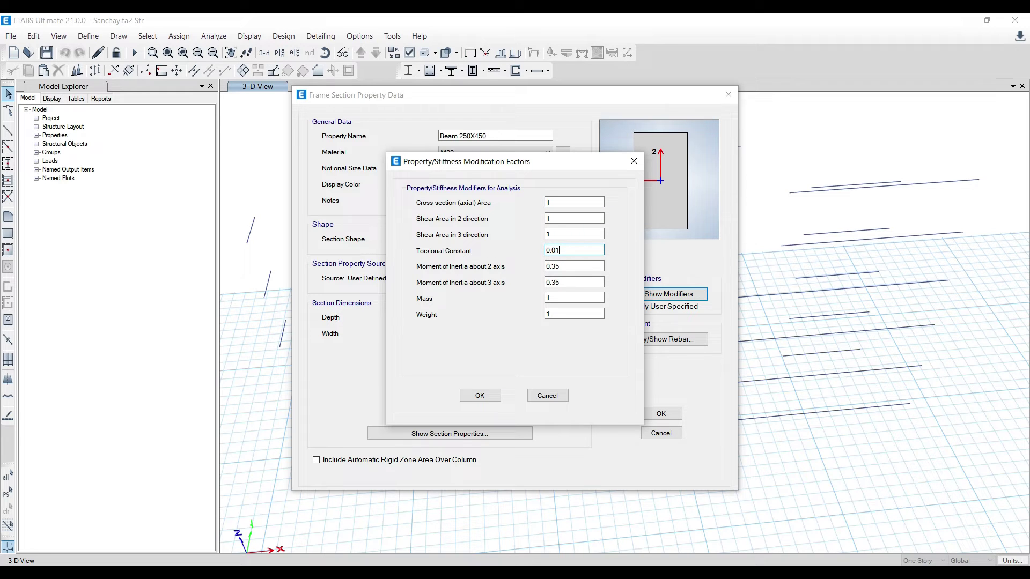
left_click_drag(483, 162, 345, 142)
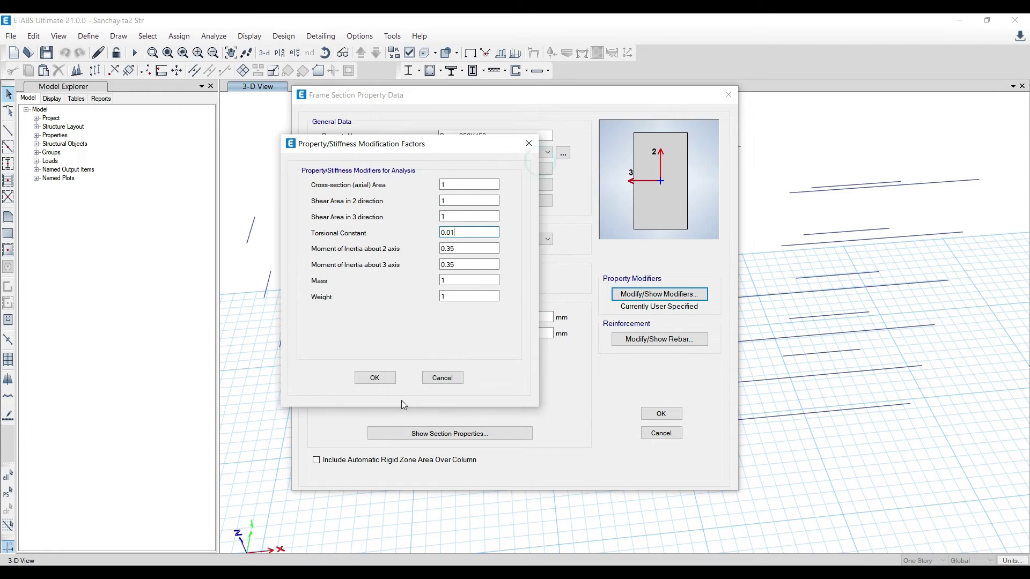
left_click(381, 375)
left_click(661, 413)
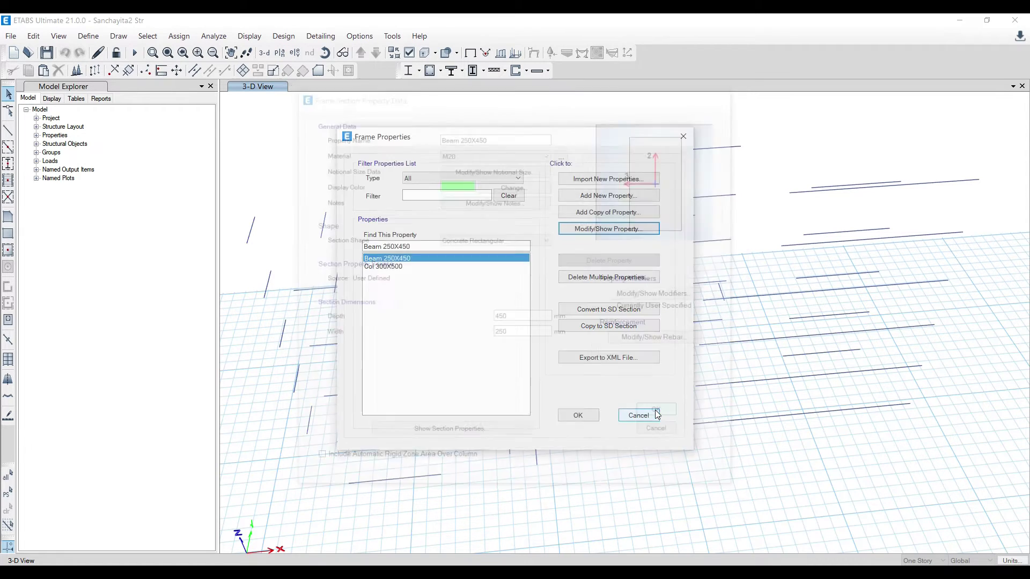
left_click(596, 417)
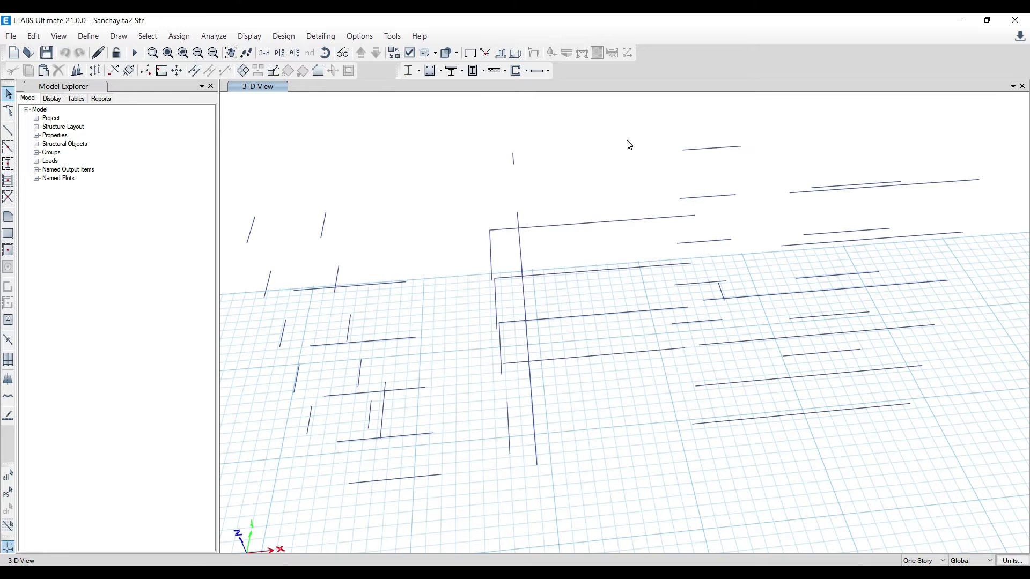
Show all hidden objects and select the entire model with Ctrl+A
left_click(577, 225)
left_click(559, 225)
scroll(414, 227, "down", 3)
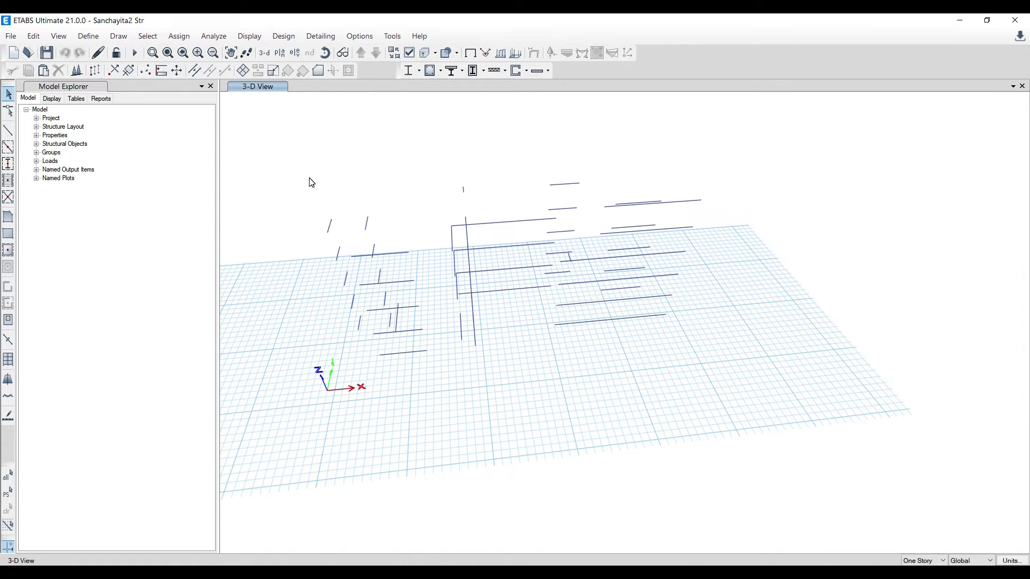
right_click(330, 169)
left_click(387, 289)
key("ctrl+a")
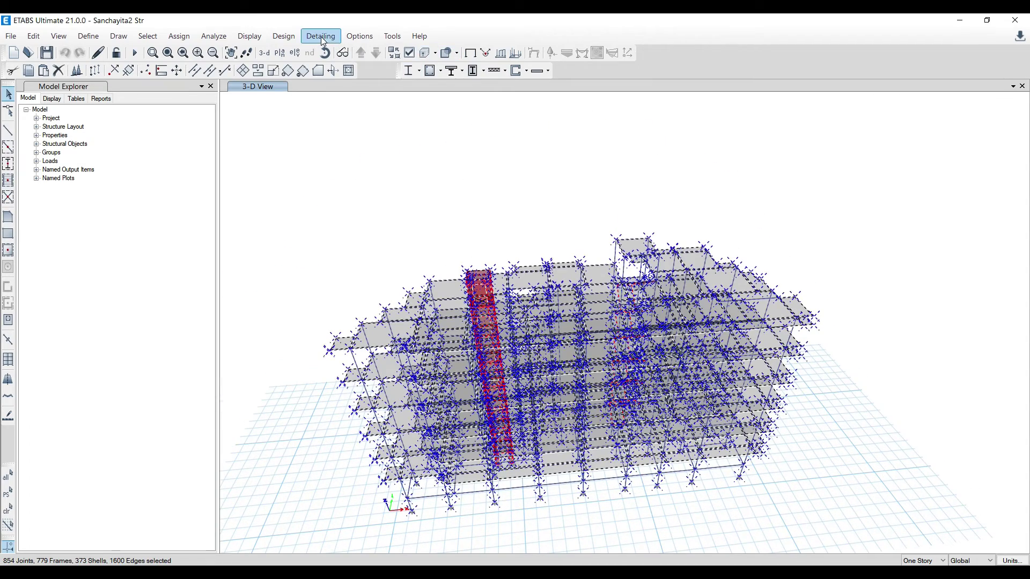
Reselect the whole model and bring up the Concrete Frame Design options
left_click(284, 36)
mouse_move(387, 69)
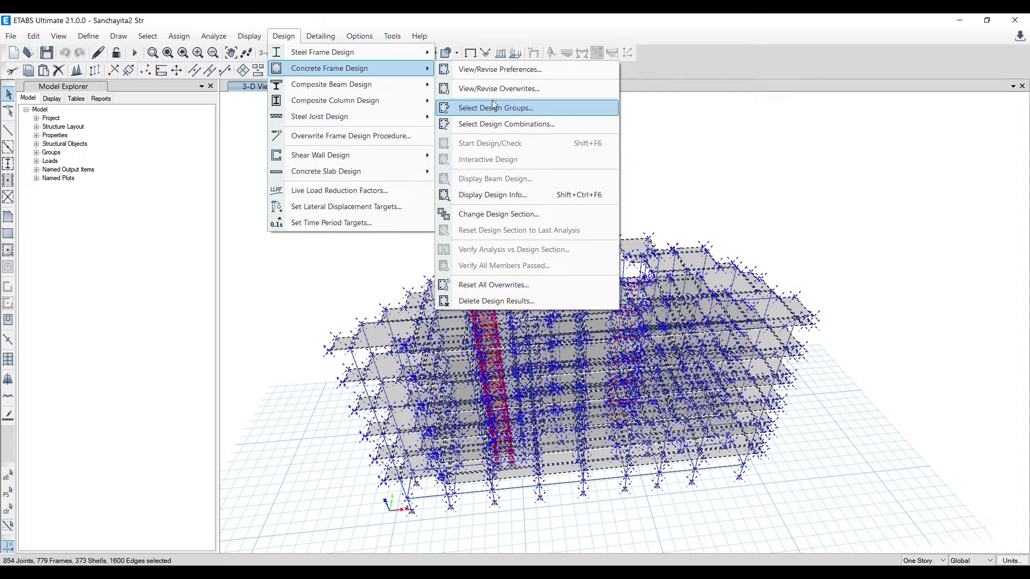
left_click(717, 202)
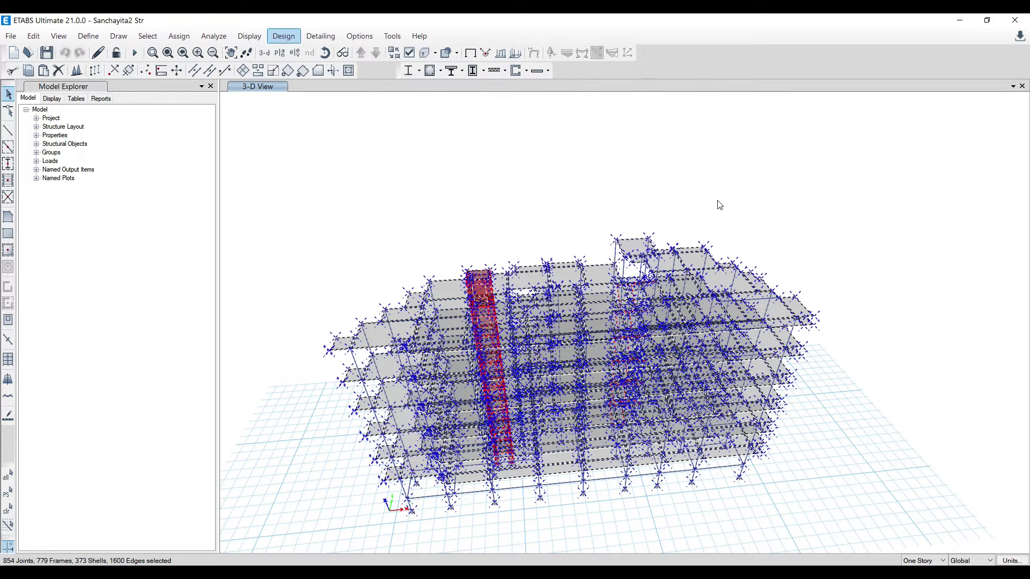
left_click(713, 203)
left_click(284, 36)
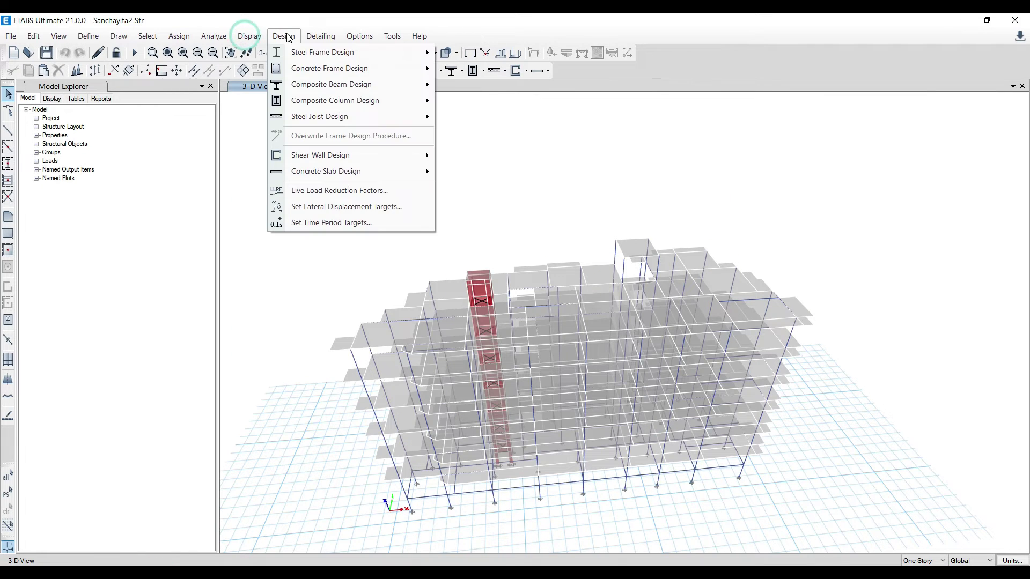
mouse_move(329, 68)
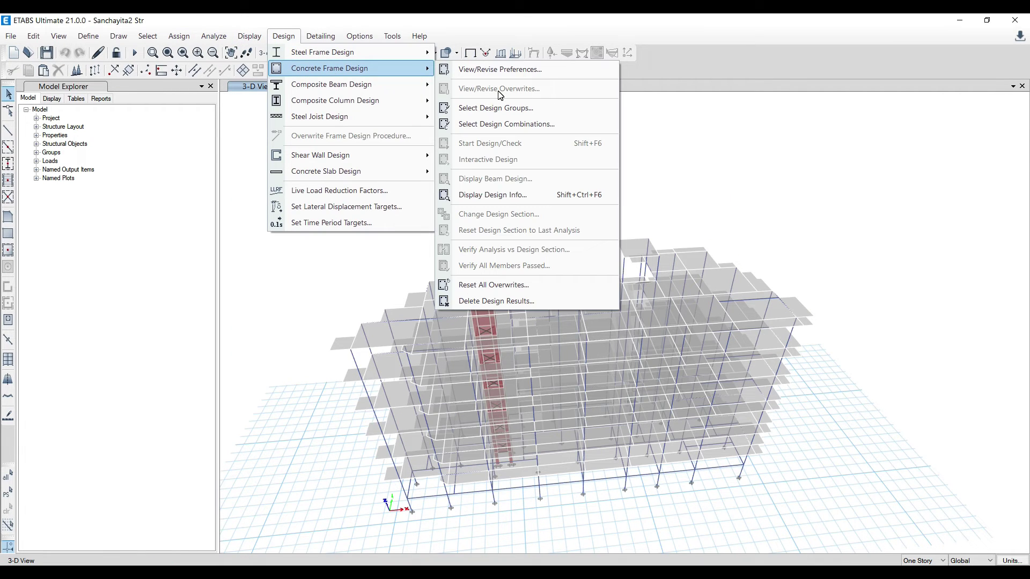
left_click(694, 145)
key("ctrl+a")
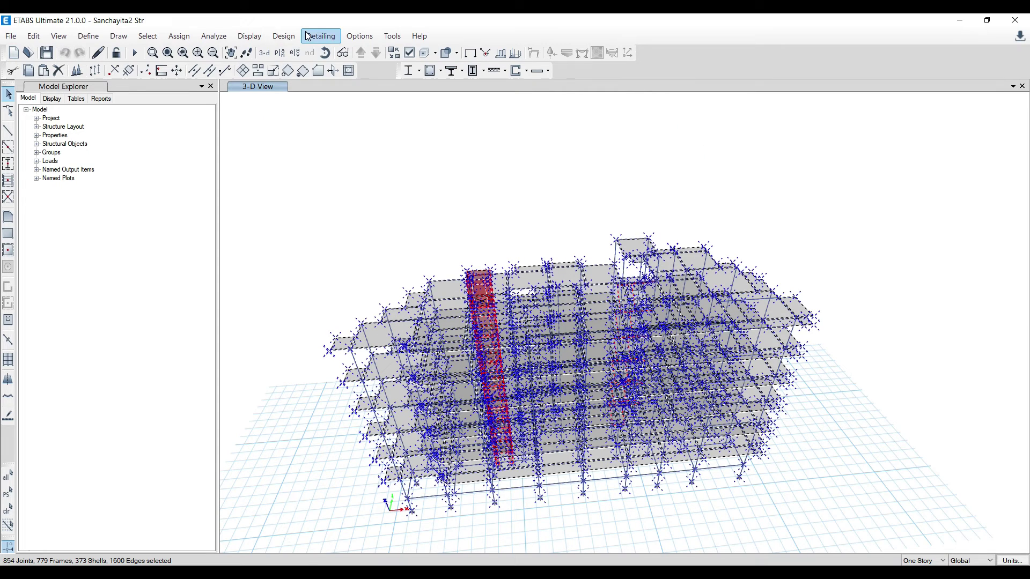
left_click(272, 40)
Check the Ductile Framing Type overwrite and close the concrete design overwrites unchanged
mouse_move(286, 66)
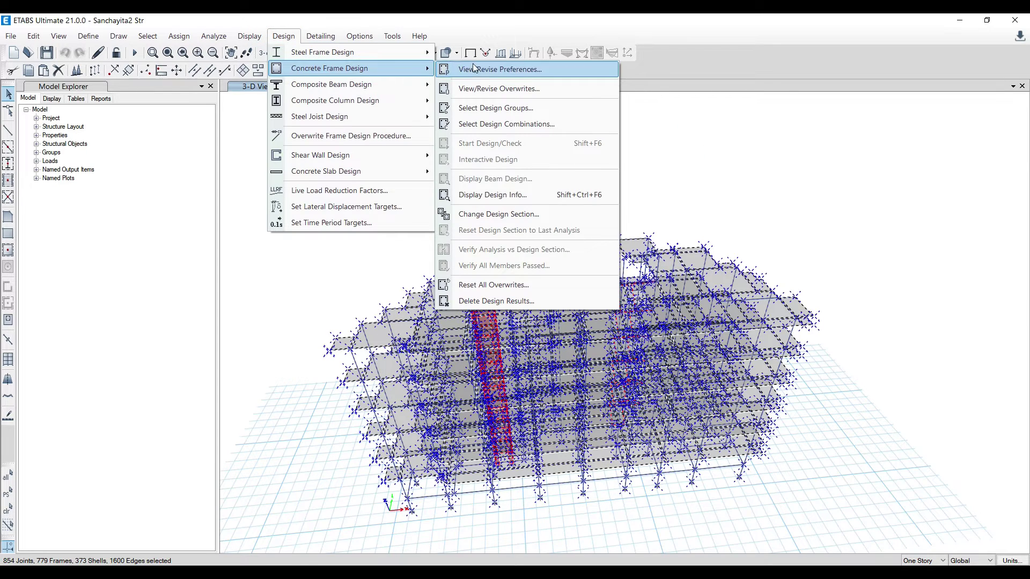
left_click(480, 90)
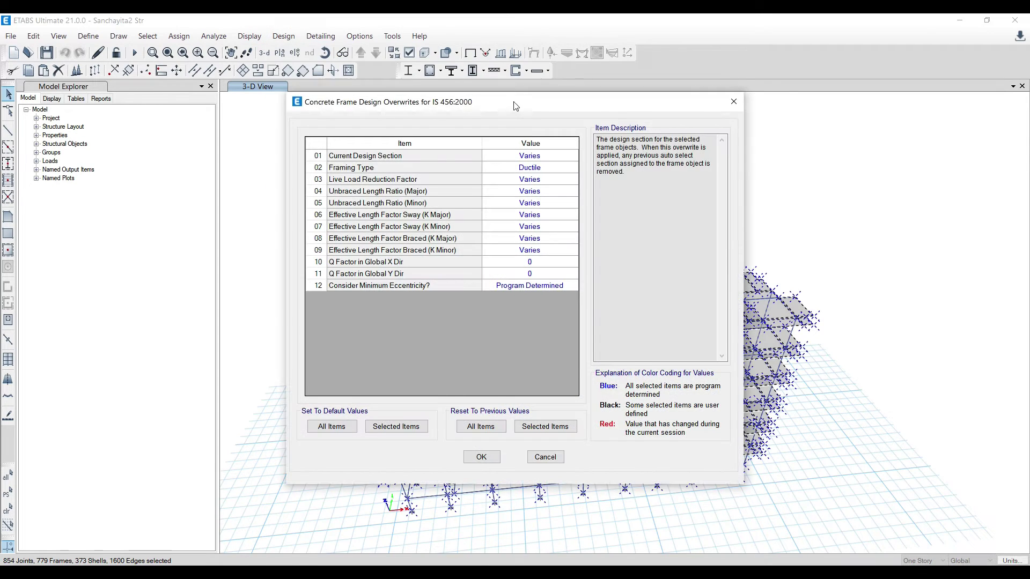
left_click(488, 159)
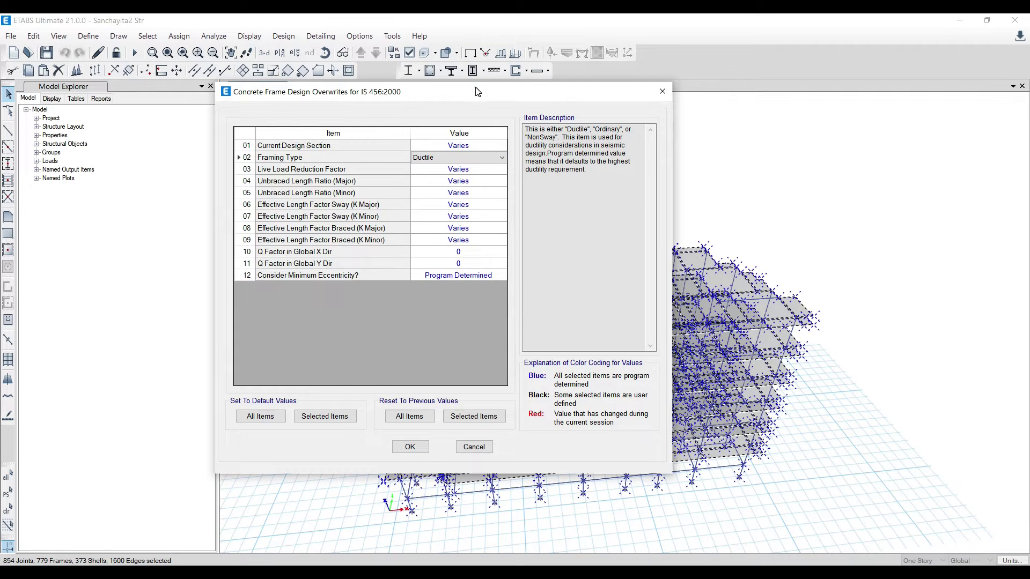
mouse_move(480, 92)
left_mouse_down()
mouse_move(565, 91)
mouse_move(484, 90)
left_mouse_up()
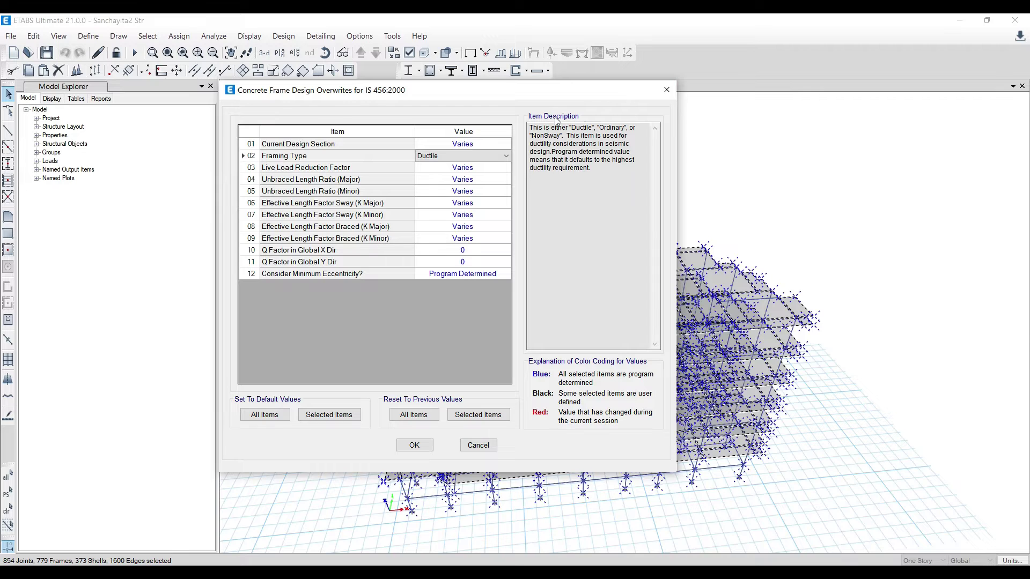
left_click(667, 89)
left_click(88, 36)
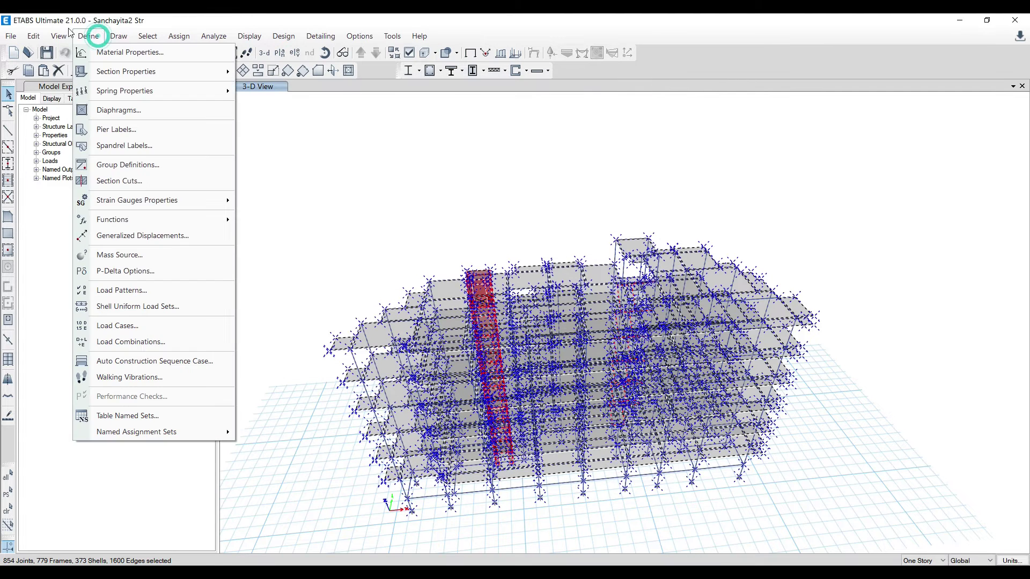
mouse_move(30, 38)
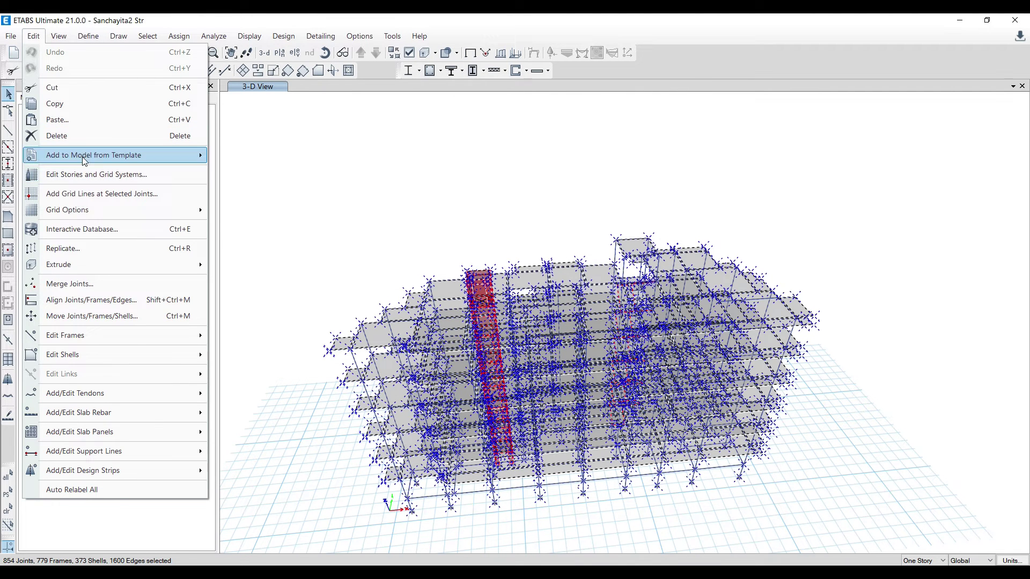
Review the nine-level story data, Foundation to OHT on grid G1, and accept it unchanged
left_click(94, 175)
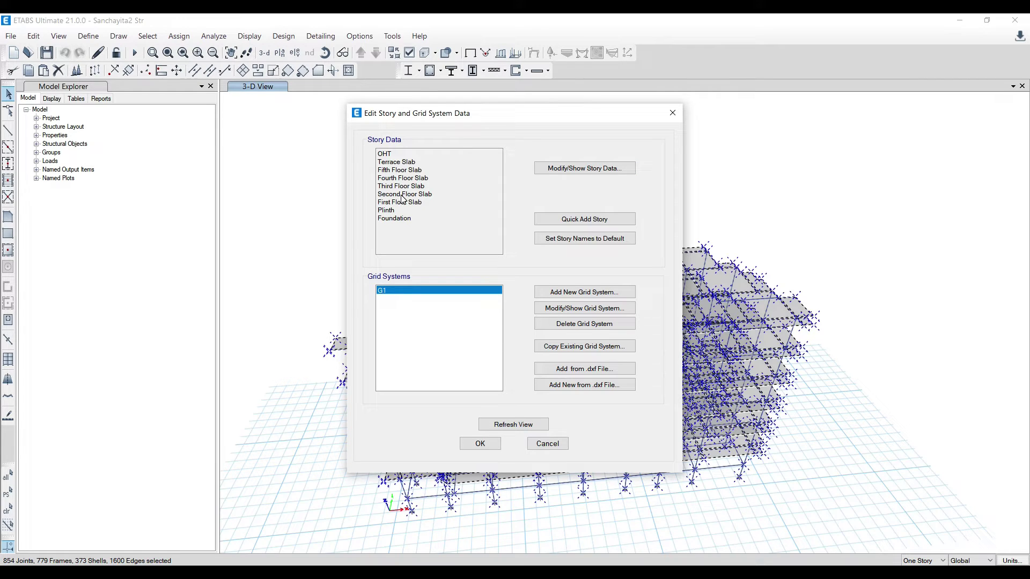
left_click(472, 444)
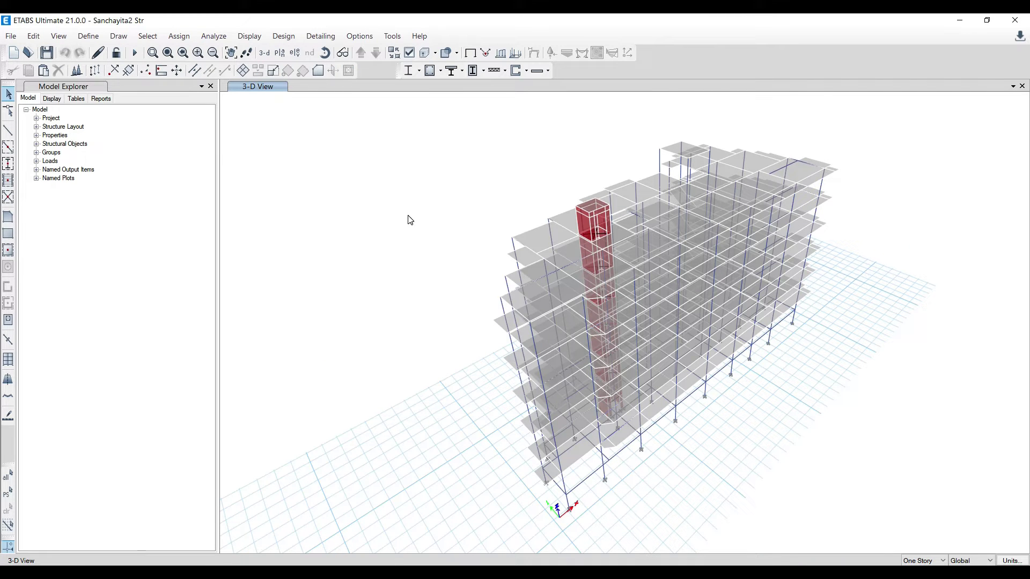
middle_click_drag(430, 202, 380, 232)
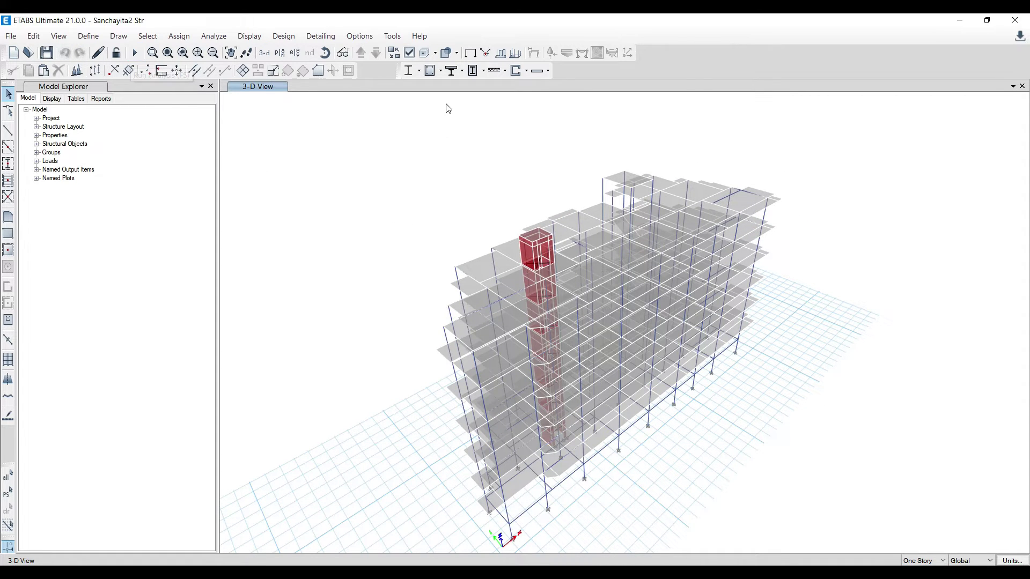
key("ctrl+a")
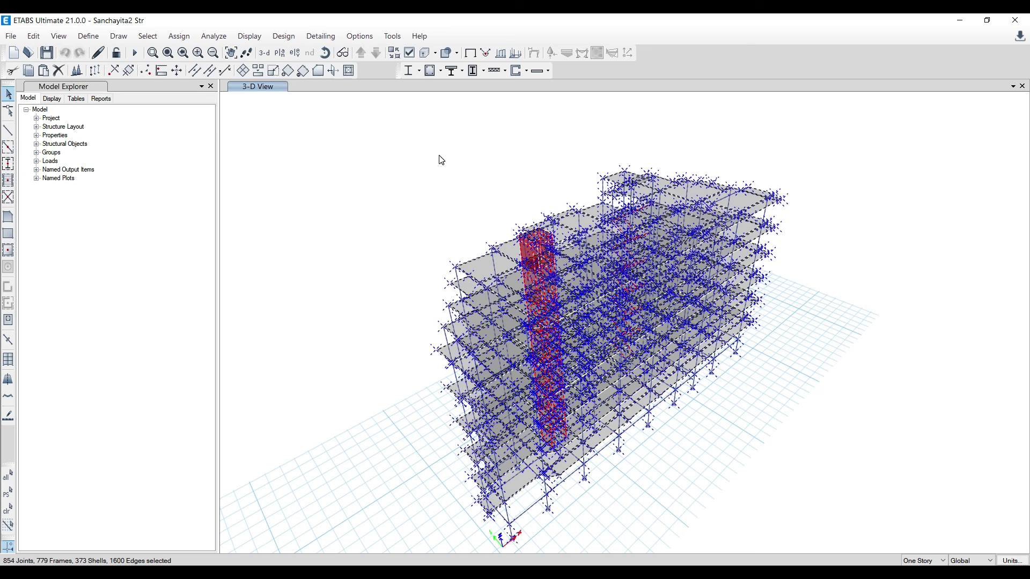
left_click(289, 42)
mouse_move(301, 67)
left_click(497, 90)
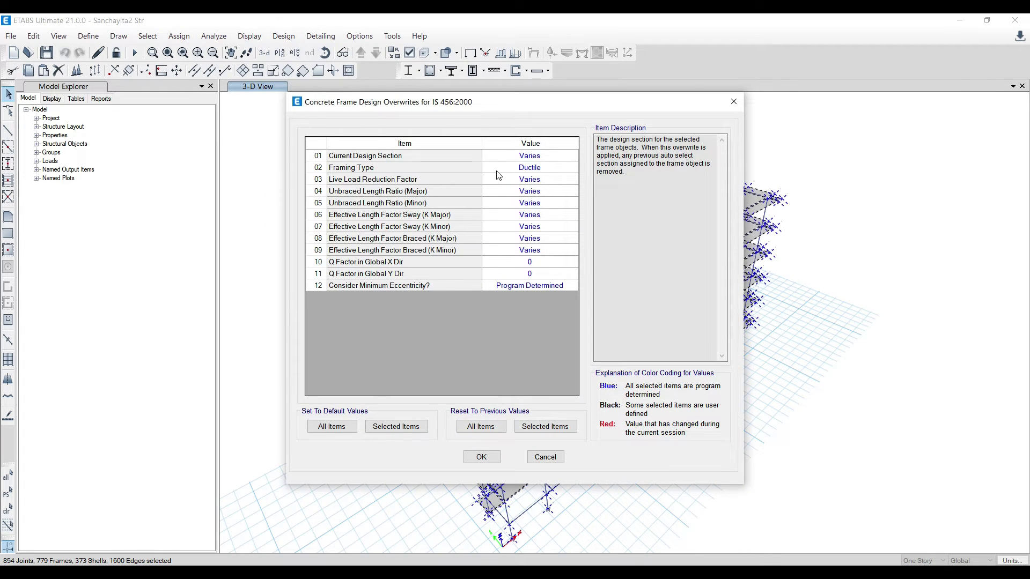
left_click(734, 101)
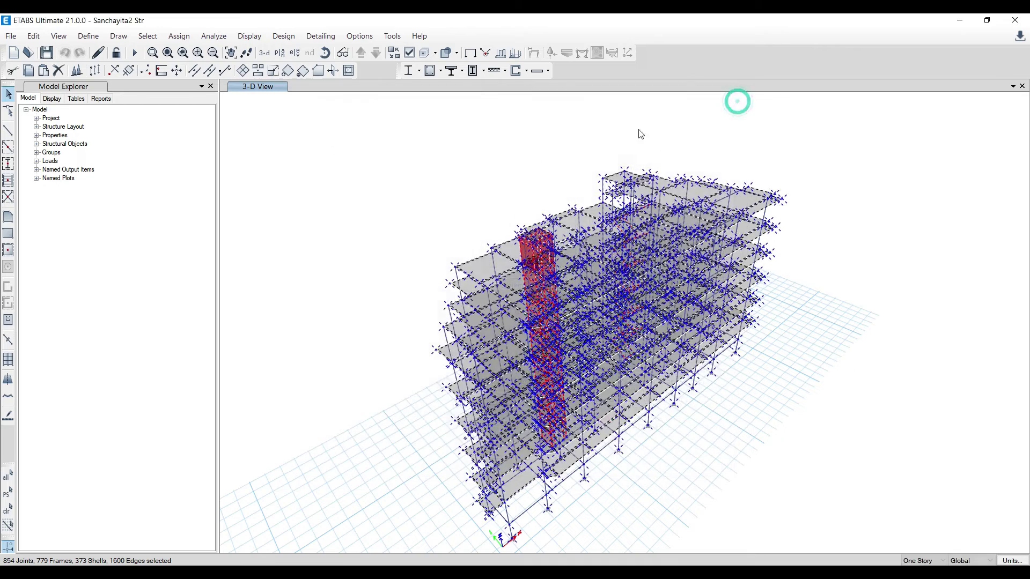
key("ctrl+q")
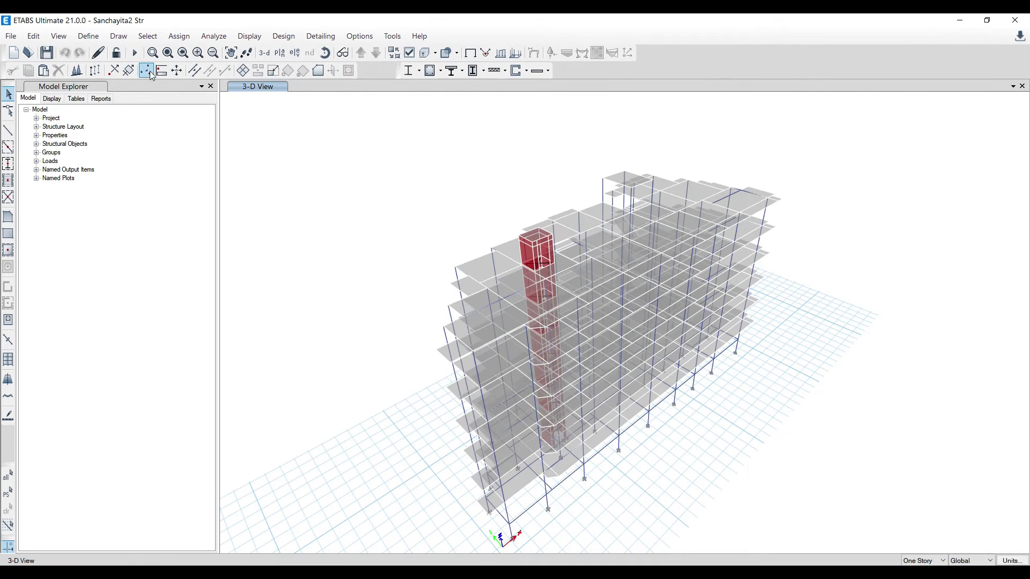
Run the analysis (F5) and switch to the Civilfield Trainers courses page in Chrome
left_click(135, 53)
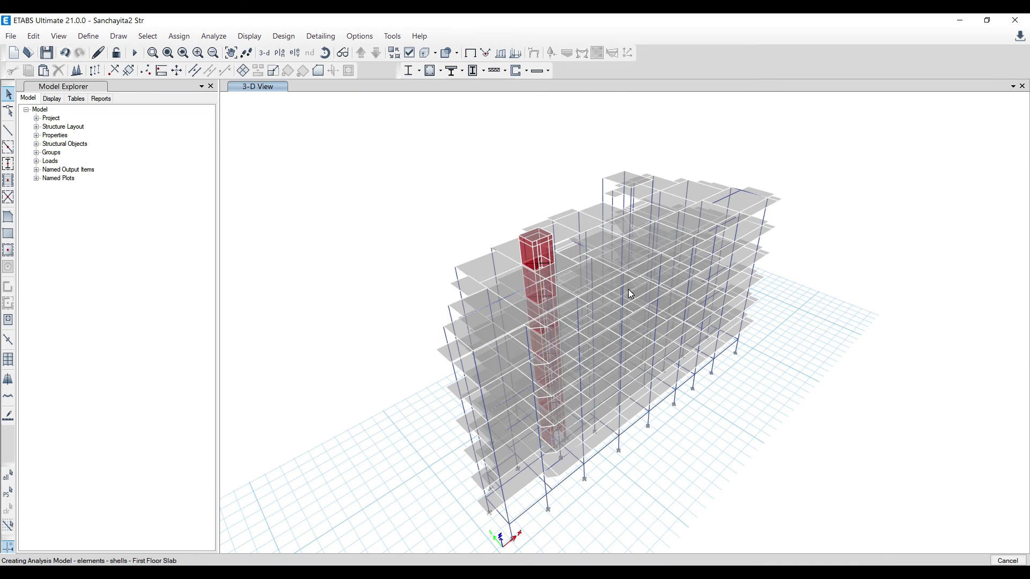
left_click(386, 514)
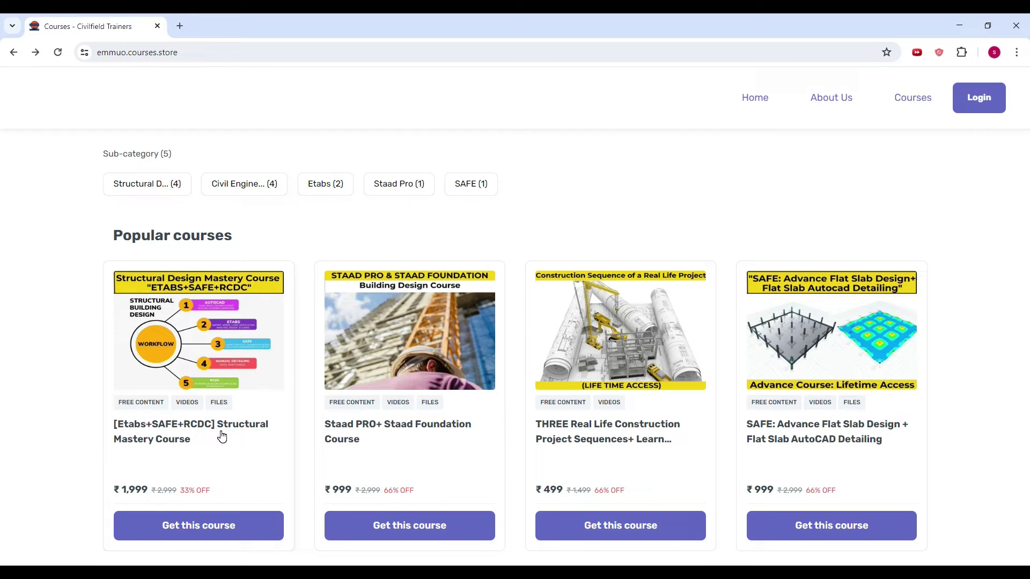
Open the [Etabs+SAFE+RCDC] Structural Mastery Course and scroll through its content list
scroll(222, 438, "down", 1)
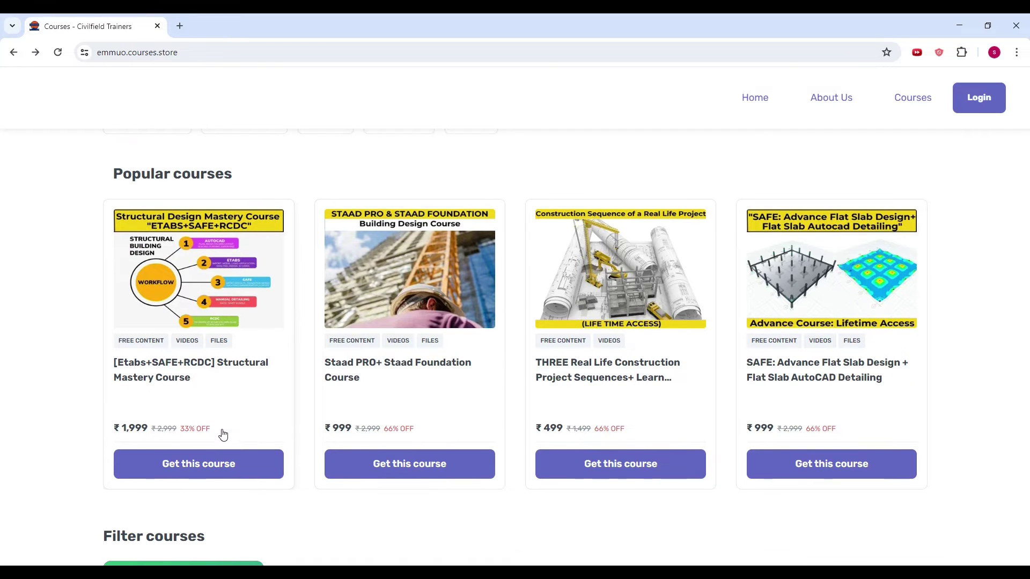
left_click(166, 365)
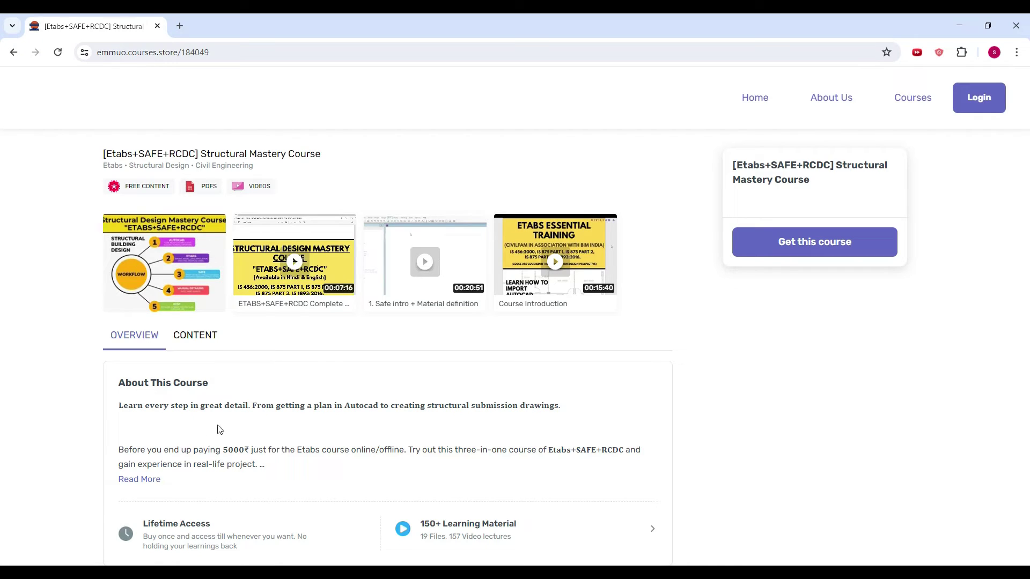
left_click(195, 336)
scroll(193, 304, "down", 2)
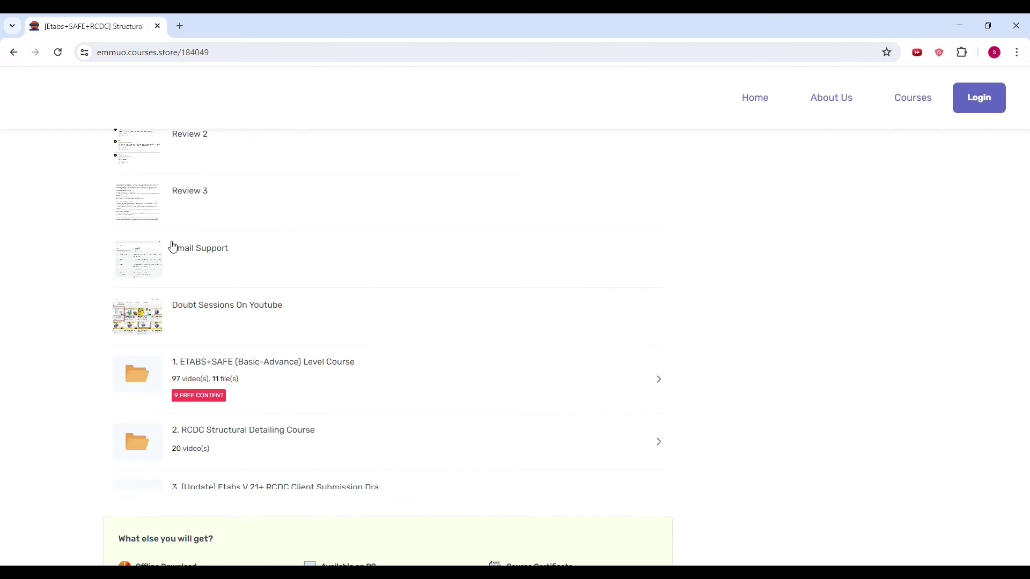
scroll(171, 244, "up", 1)
scroll(185, 321, "down", 1)
scroll(217, 310, "down", 2)
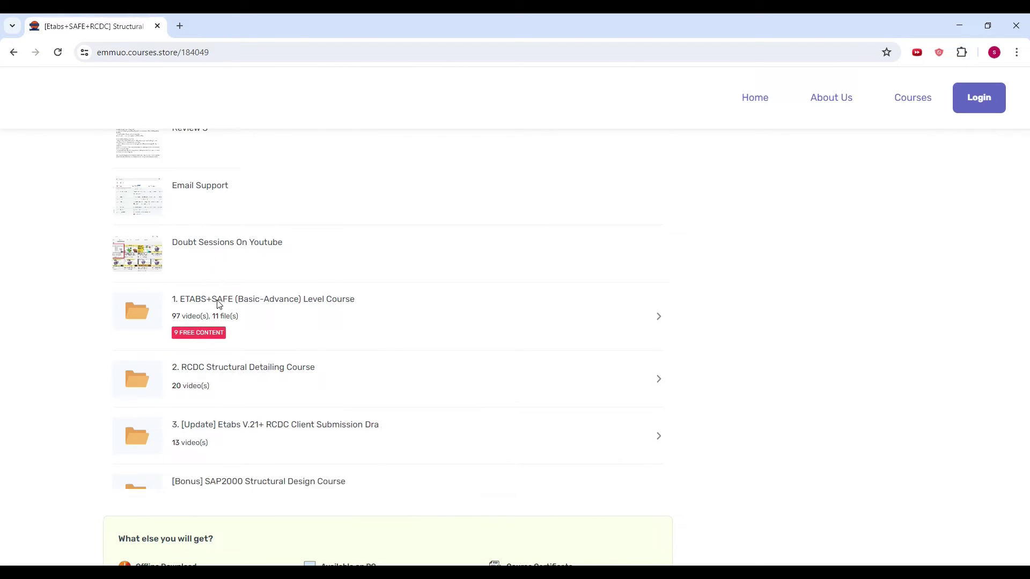
scroll(197, 279, "down", 1)
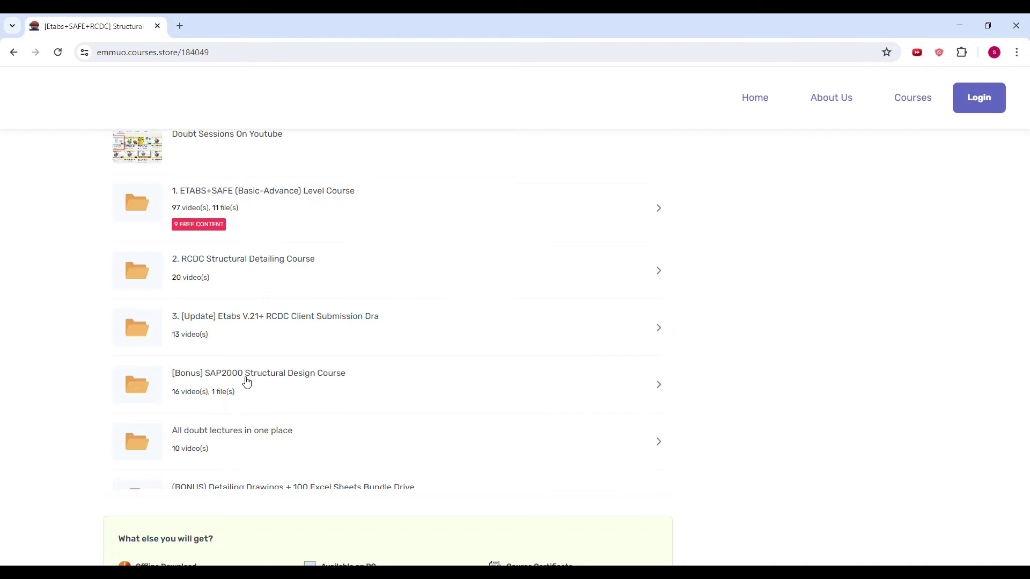
Open the 1. ETABS+SAFE (Basic-Advance) Level Course folder, go back, and show the overview
left_click(237, 194)
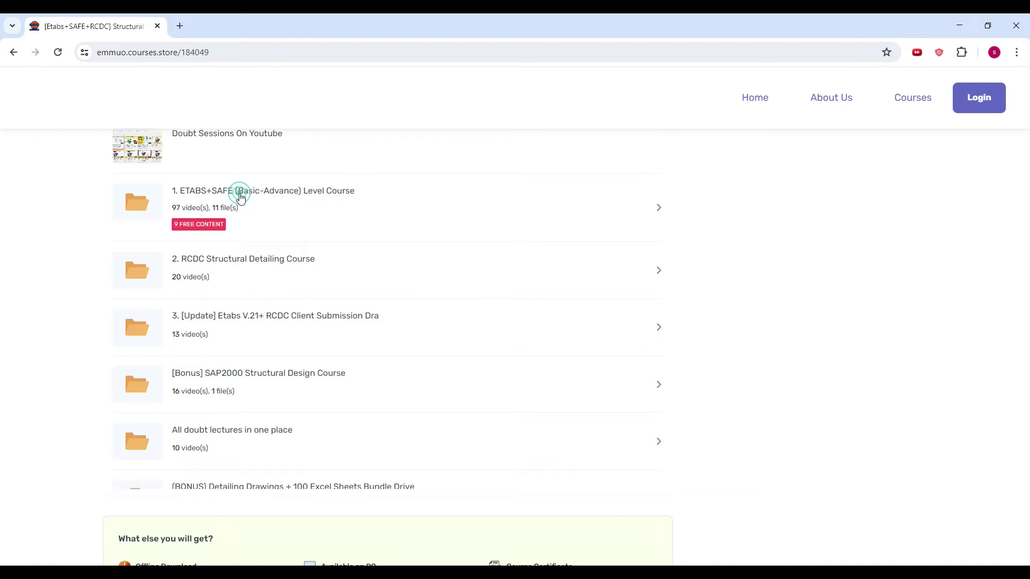
scroll(264, 329, "up", 2)
scroll(263, 330, "up", 5)
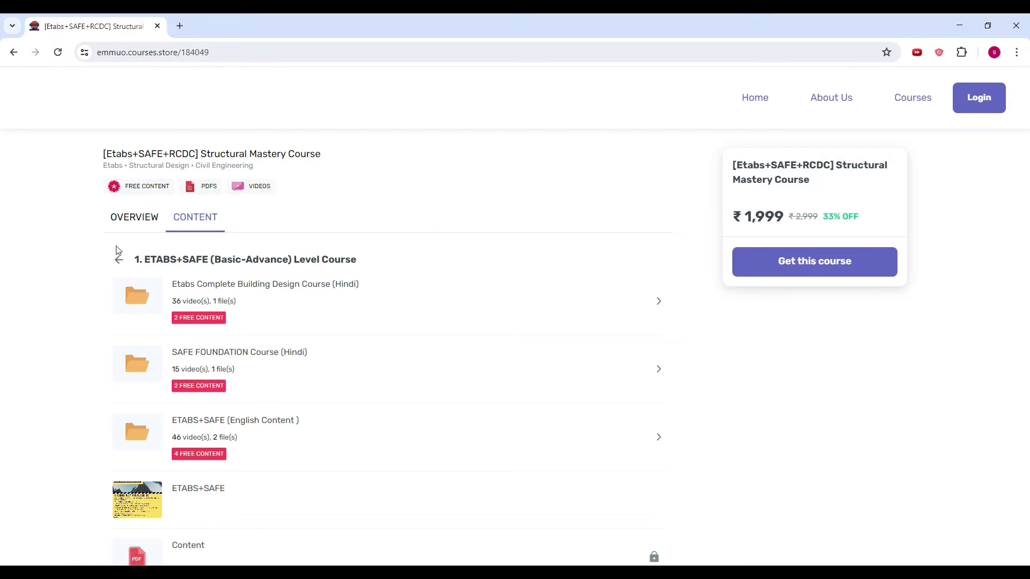
left_click(120, 261)
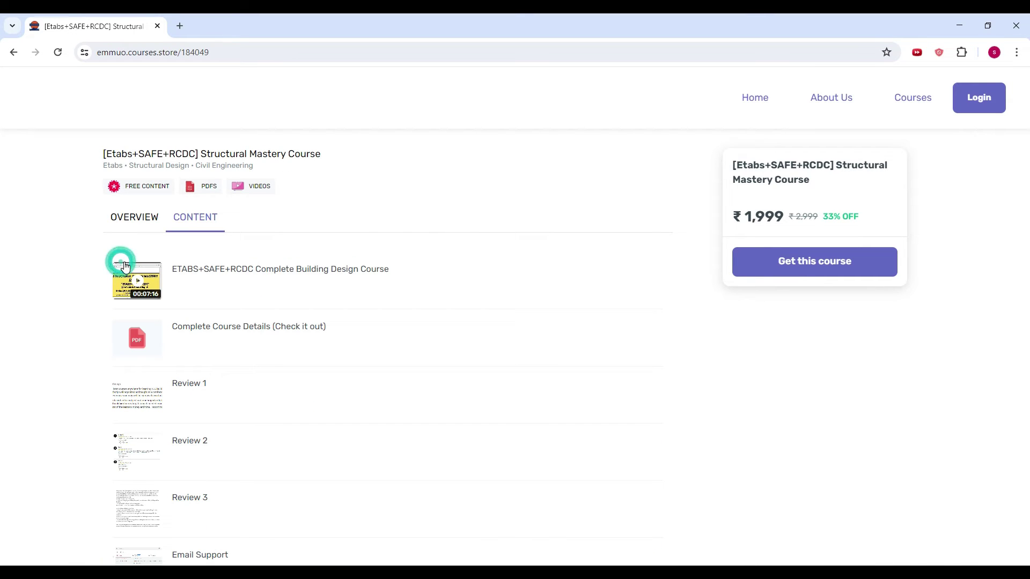
left_click(118, 221)
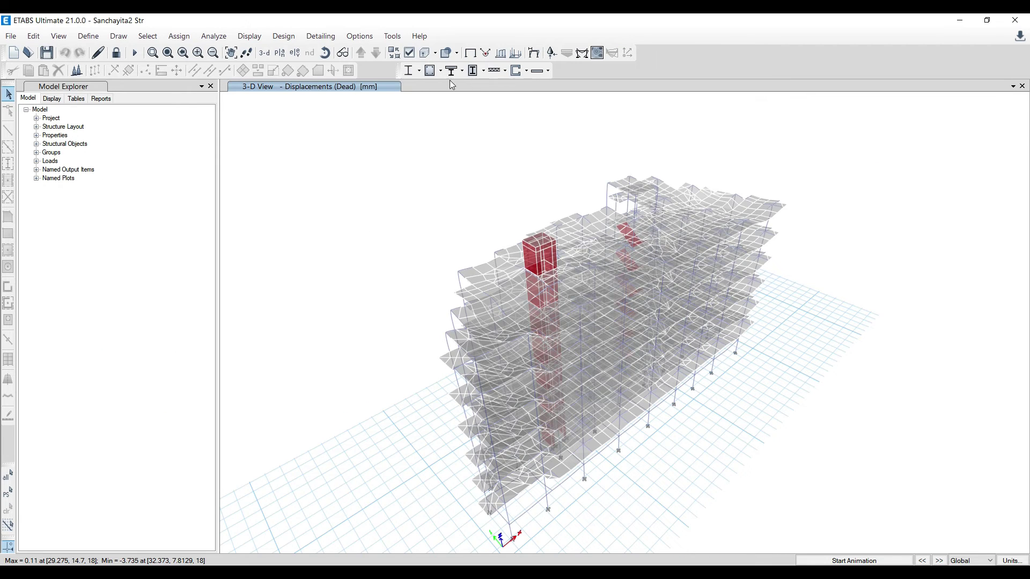
Start the concrete frame design check, then return to the courses listing in Chrome
left_click(430, 72)
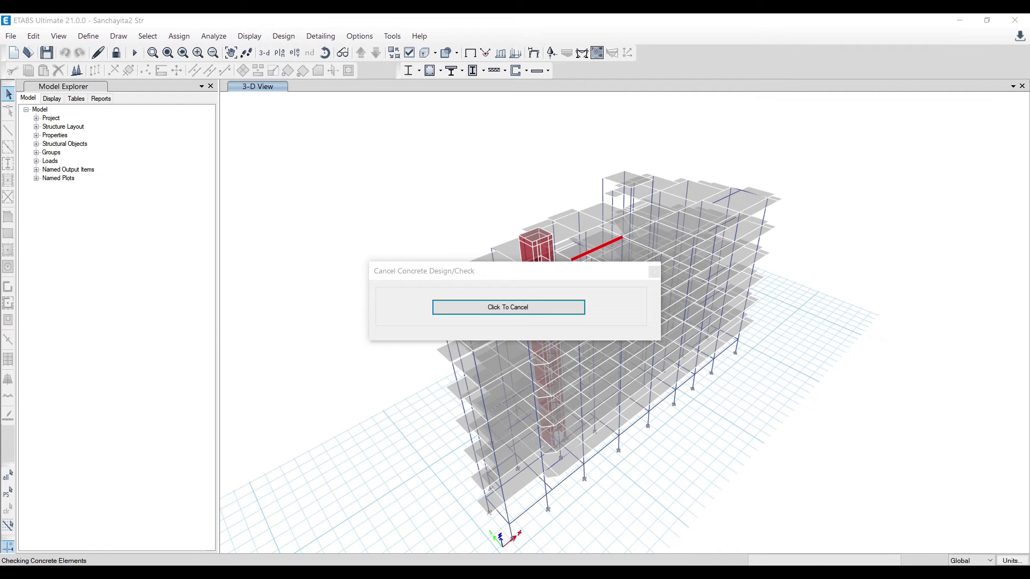
mouse_move(386, 561)
left_click(387, 512)
Go back to the Civilfield Trainers courses list and scroll down to the course cards
left_click(14, 52)
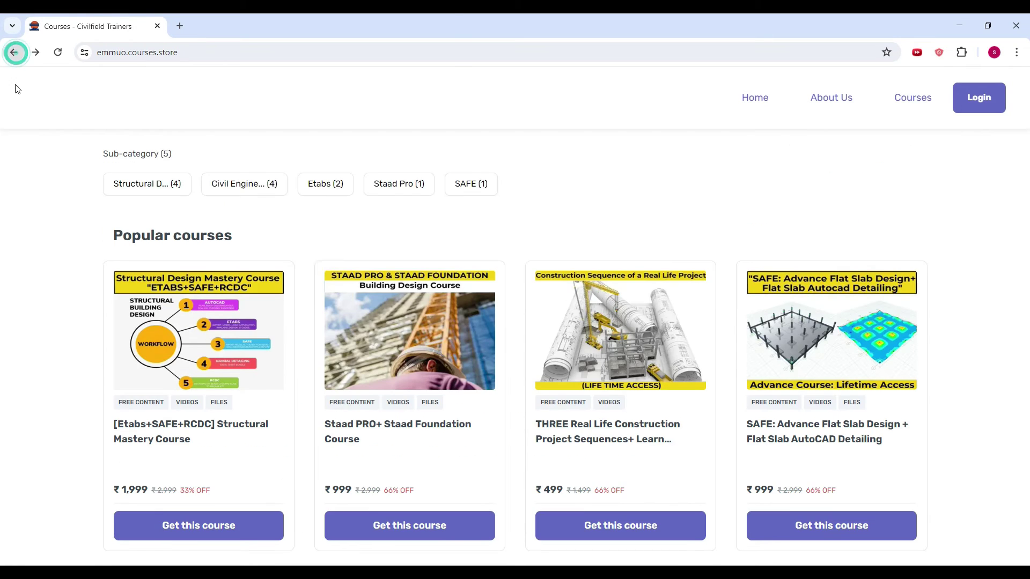
scroll(691, 324, "down", 3)
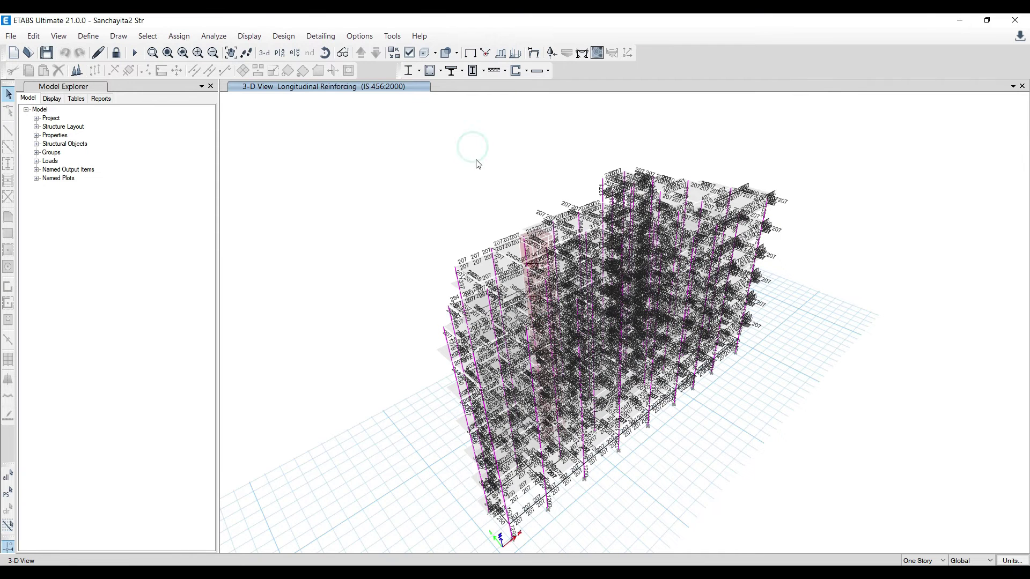
Review the available concrete frame design display outputs, then close them unchanged
left_click(441, 73)
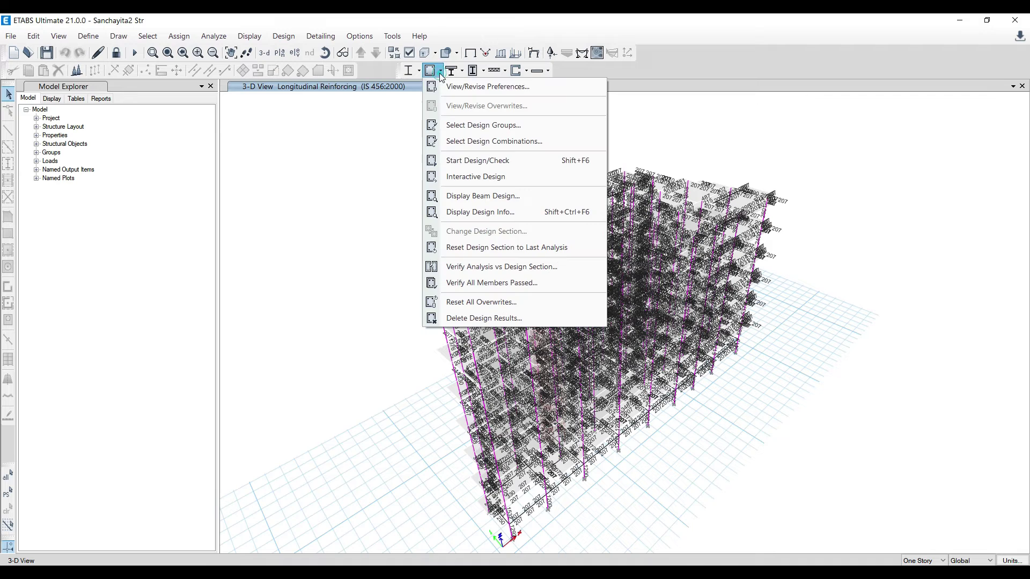
left_click(499, 213)
left_click(294, 243)
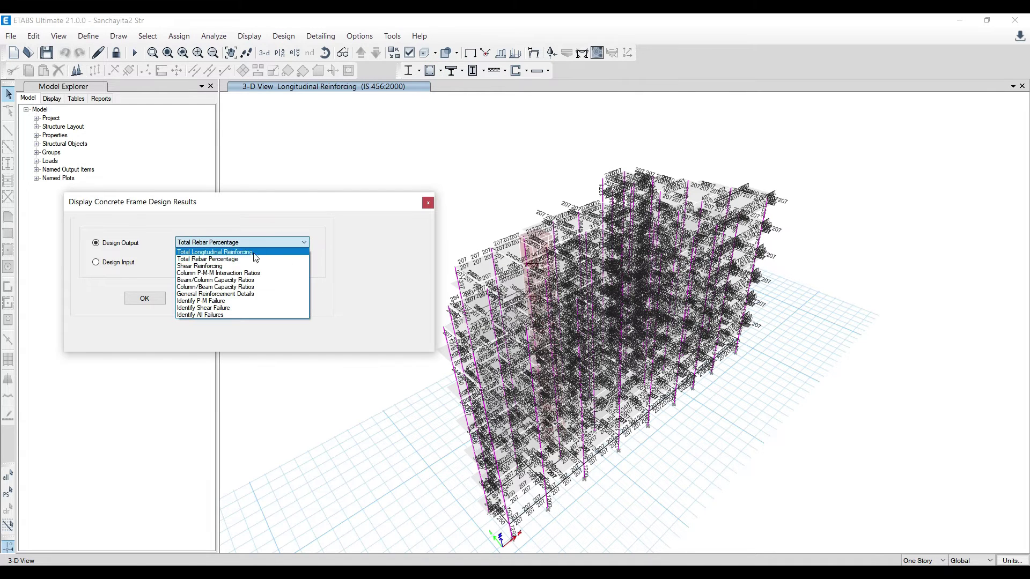
left_click(429, 203)
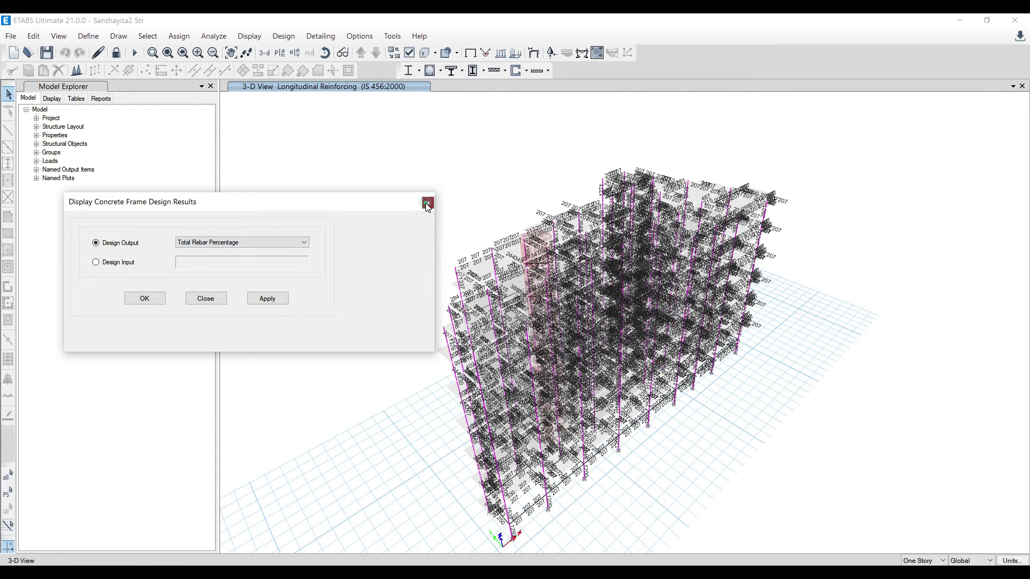
left_click(428, 203)
Verify all members passed, select the one failing beam, and show only it in 3-D
left_click(434, 70)
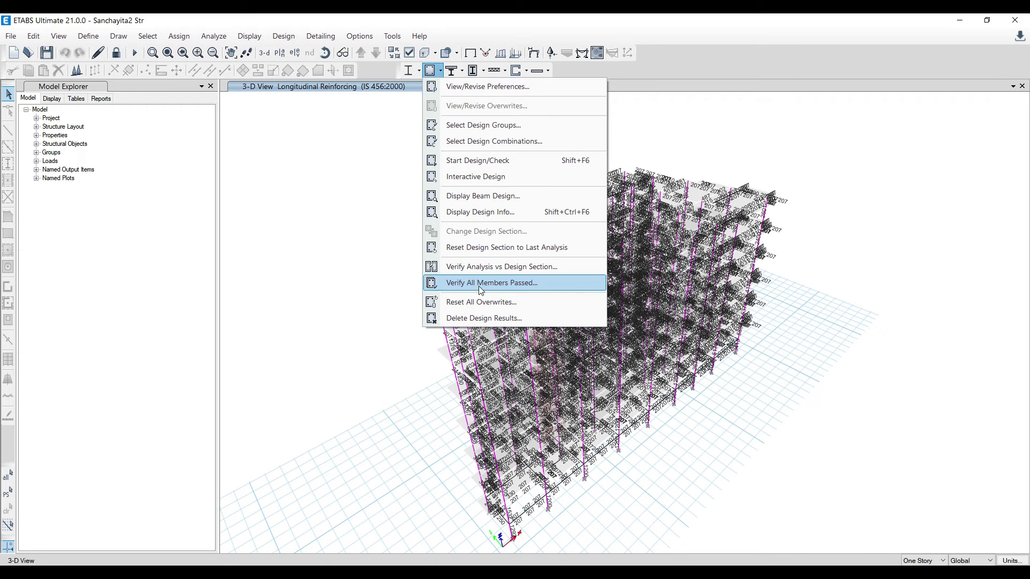
left_click(472, 285)
left_click_drag(503, 271, 311, 215)
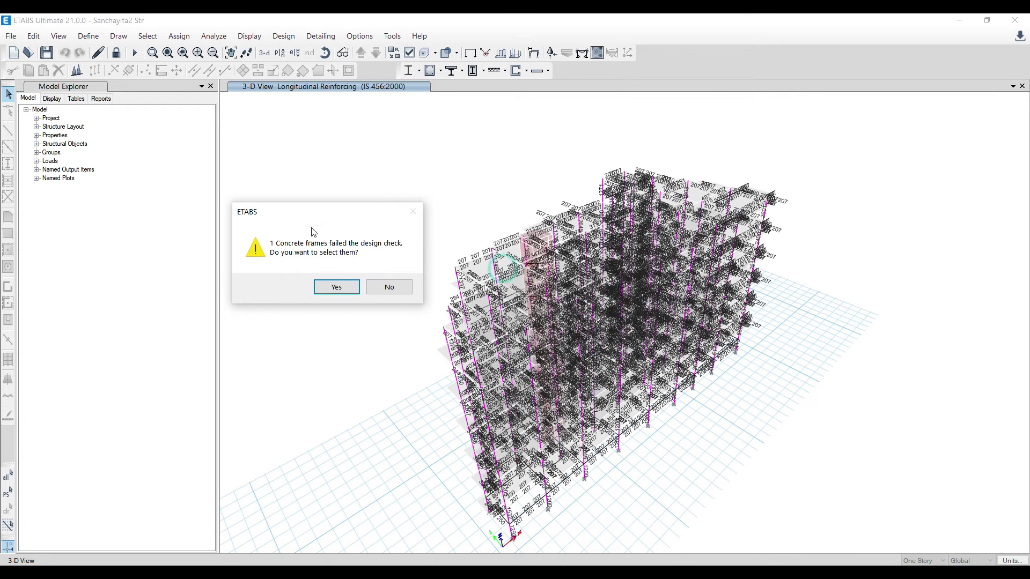
left_click(335, 288)
right_click(442, 159)
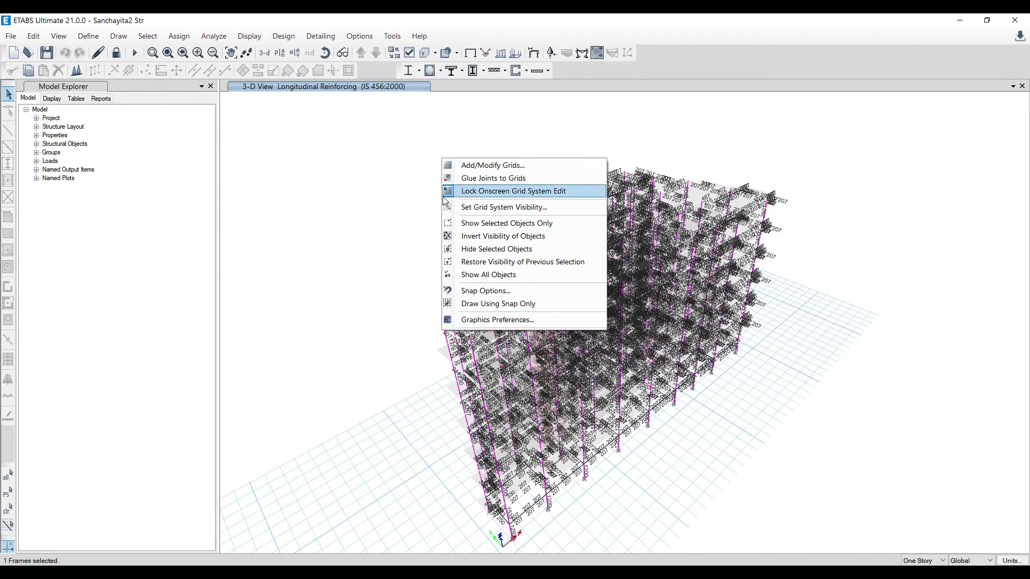
left_click(500, 226)
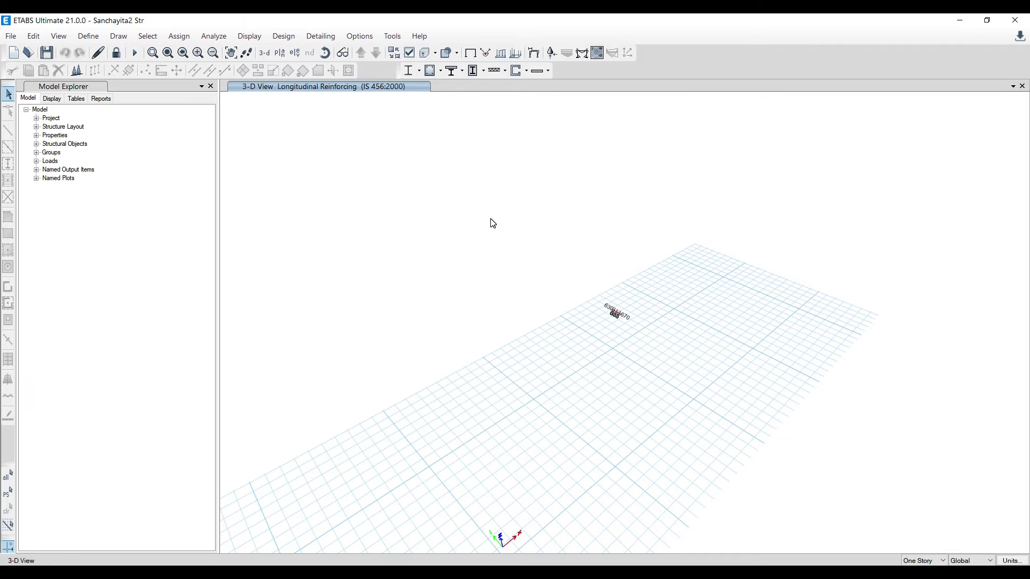
scroll(617, 322, "up", 3)
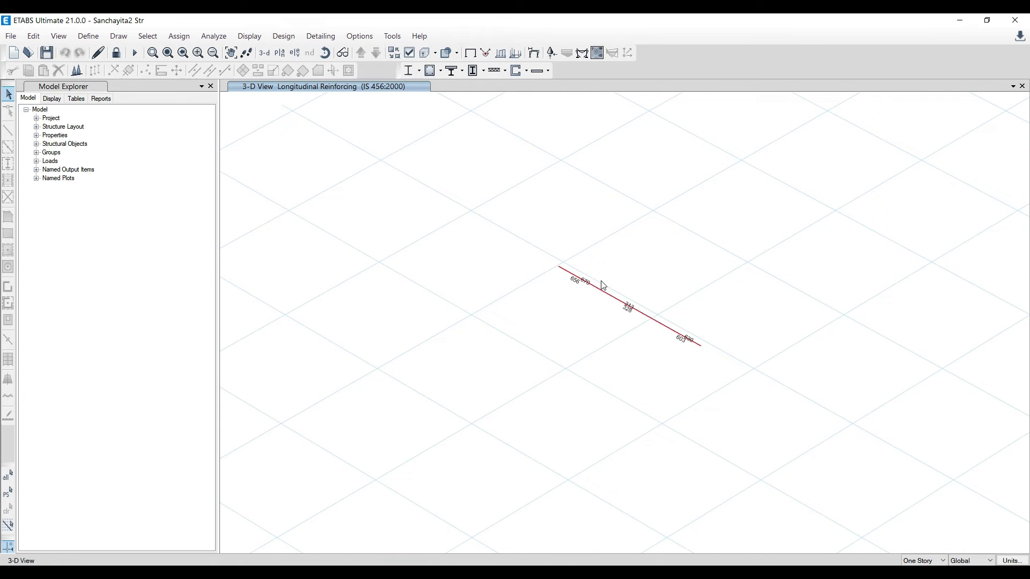
Scroll through beam B80's concrete design results per combination, then close them
right_click(606, 296)
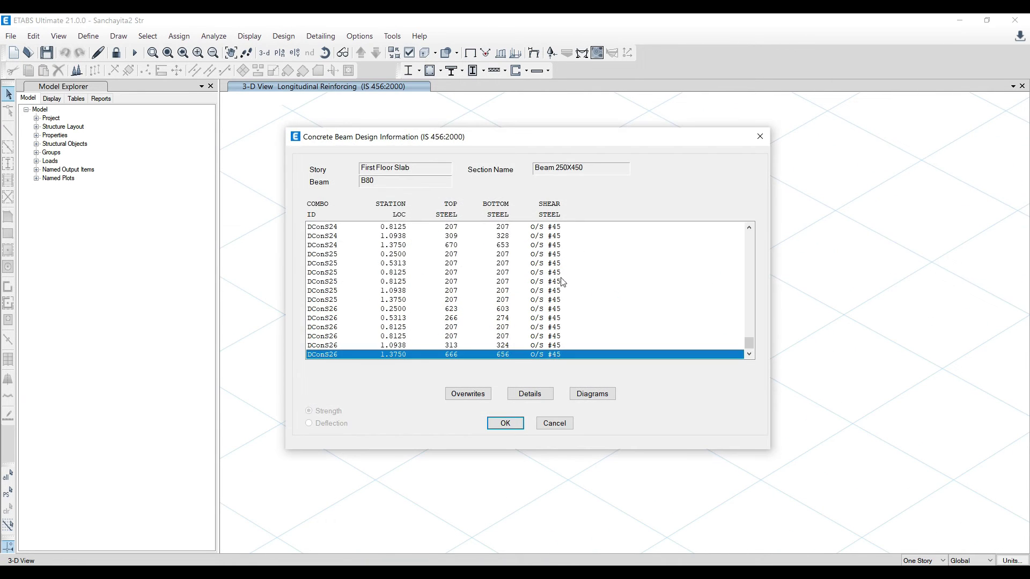
scroll(543, 291, "up", 20)
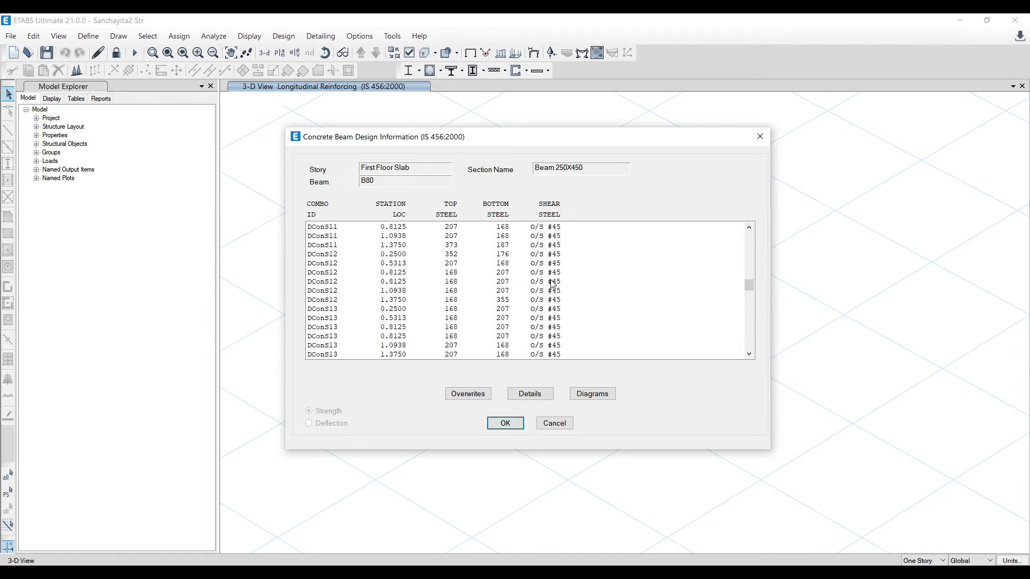
scroll(552, 285, "up", 9)
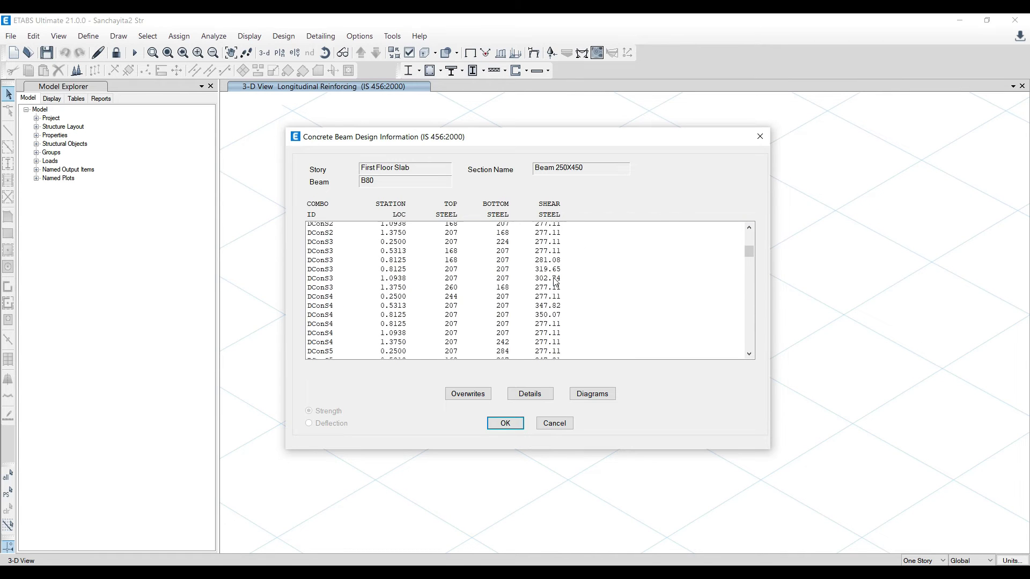
scroll(555, 283, "down", 4)
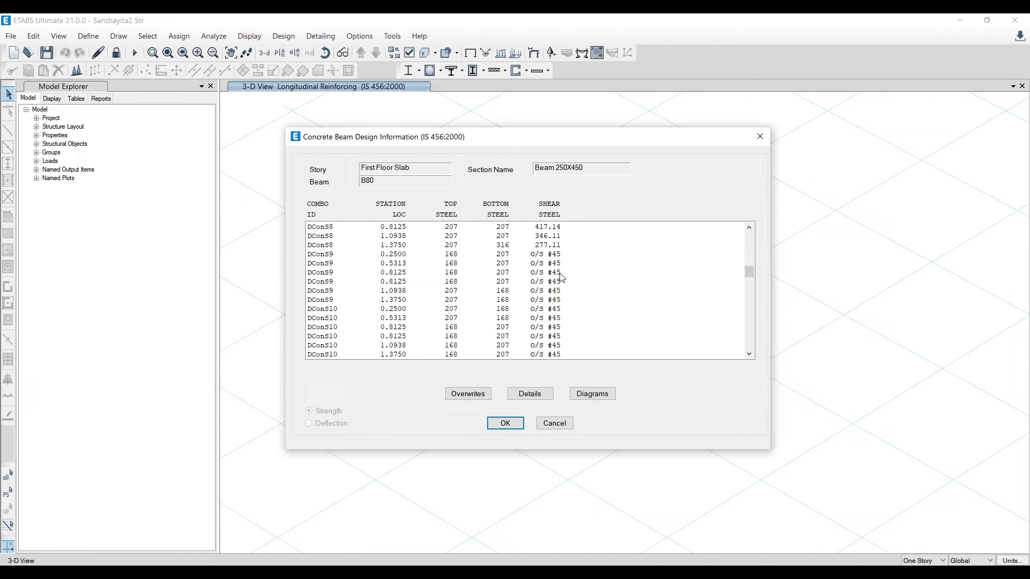
left_click(760, 137)
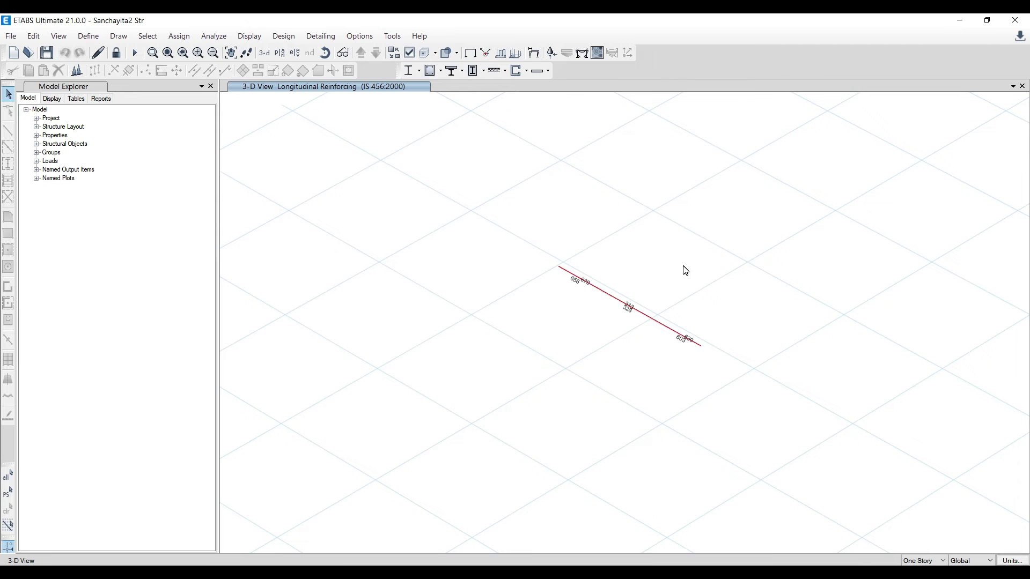
Reopen and close beam B80's design details, then start unlocking the model
mouse_move(617, 304)
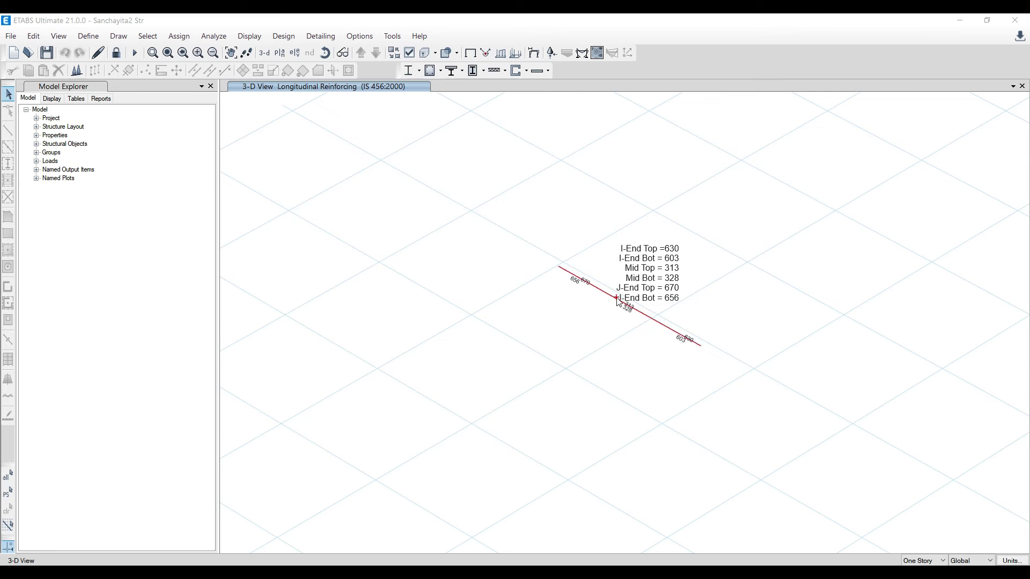
right_click(617, 305)
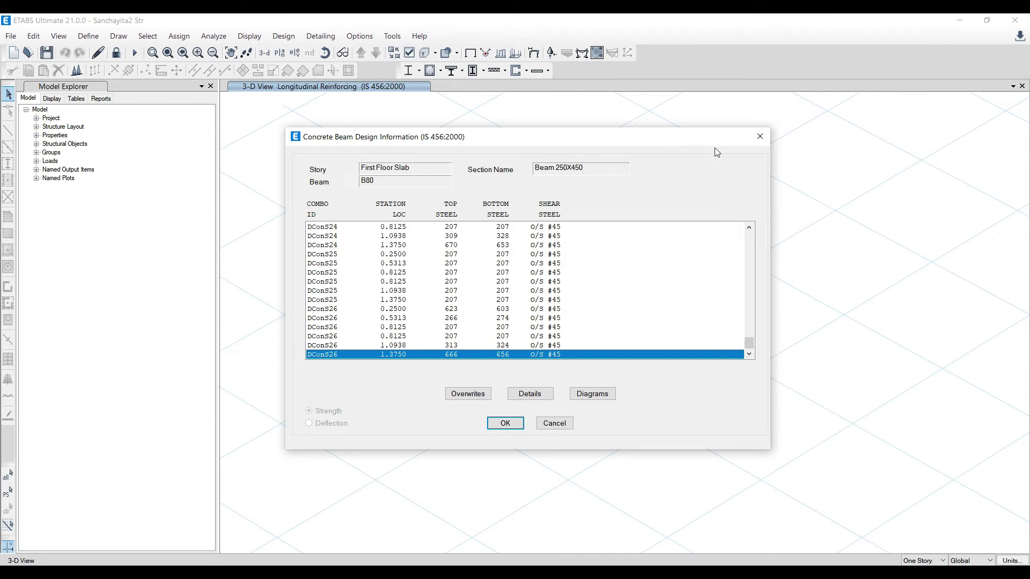
left_click(760, 136)
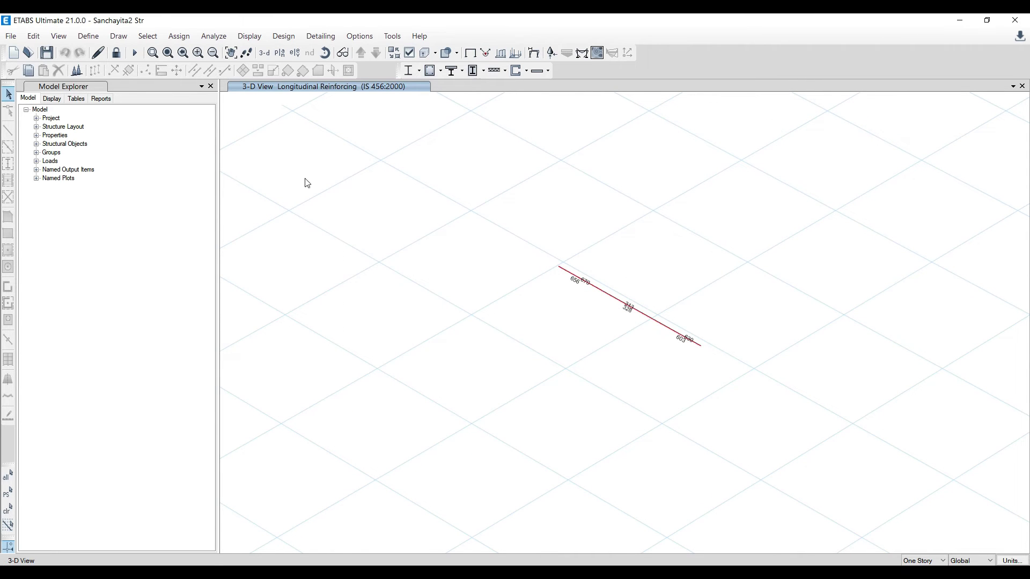
left_click(117, 53)
Confirm unlocking, select the failing beam, and copy frame section Beam 250X450
left_click(547, 346)
left_click(608, 296)
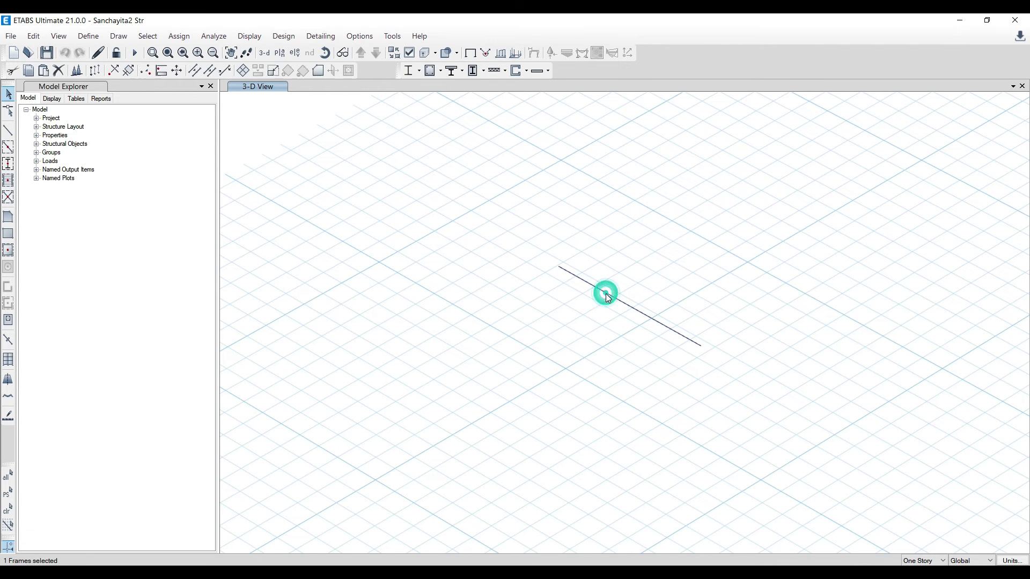
left_click(85, 37)
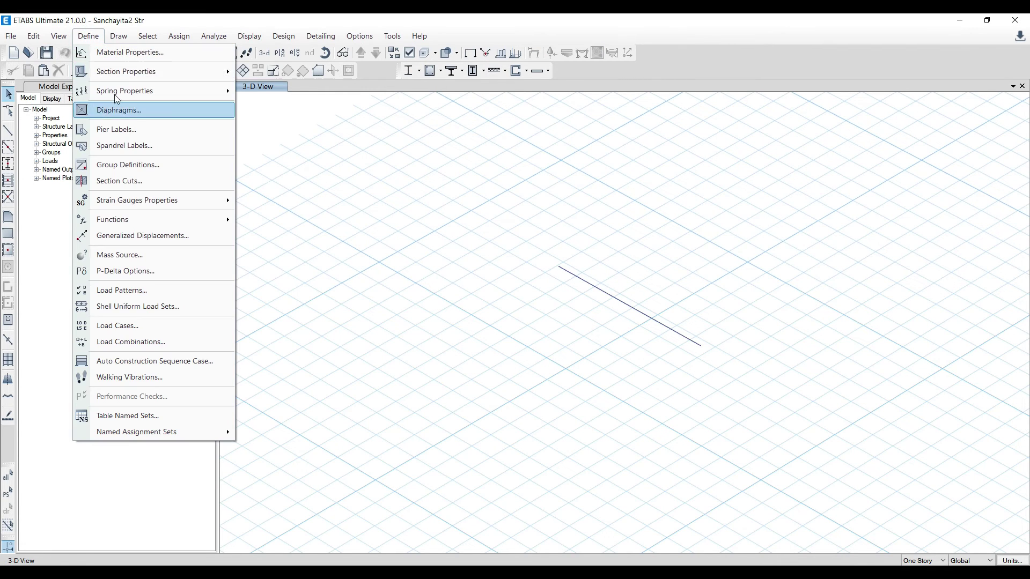
mouse_move(128, 76)
left_click(298, 71)
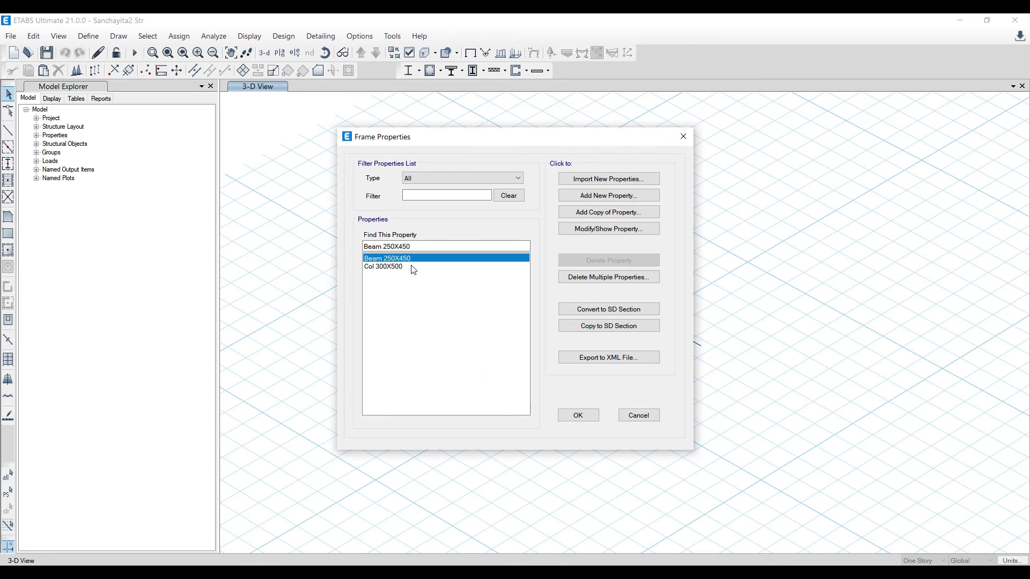
left_click(596, 212)
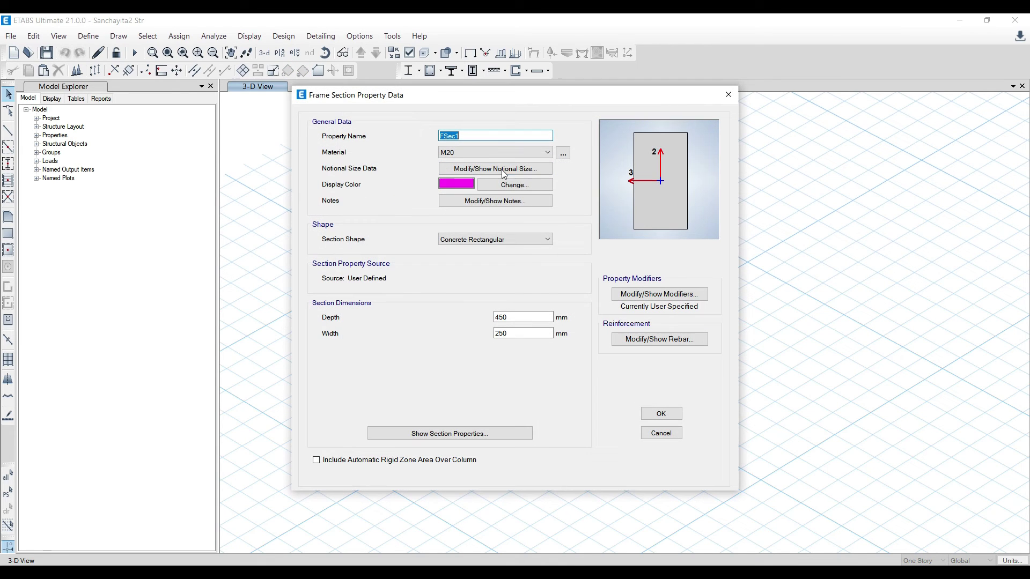
Name the copy B 250*300 with 300 mm depth, then reselect the beam and its joints
type("B 250*300")
double_click(516, 317)
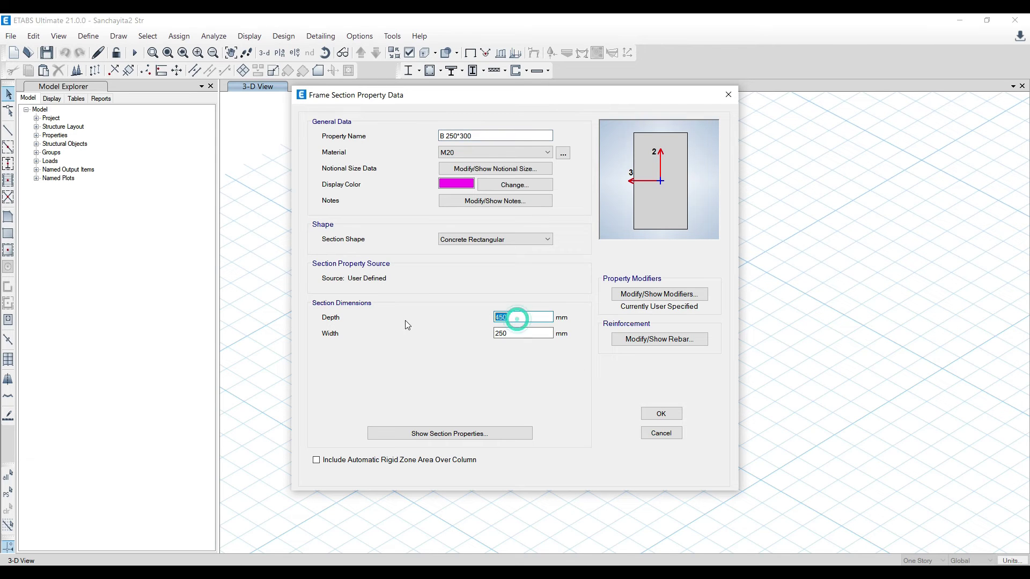
type("300")
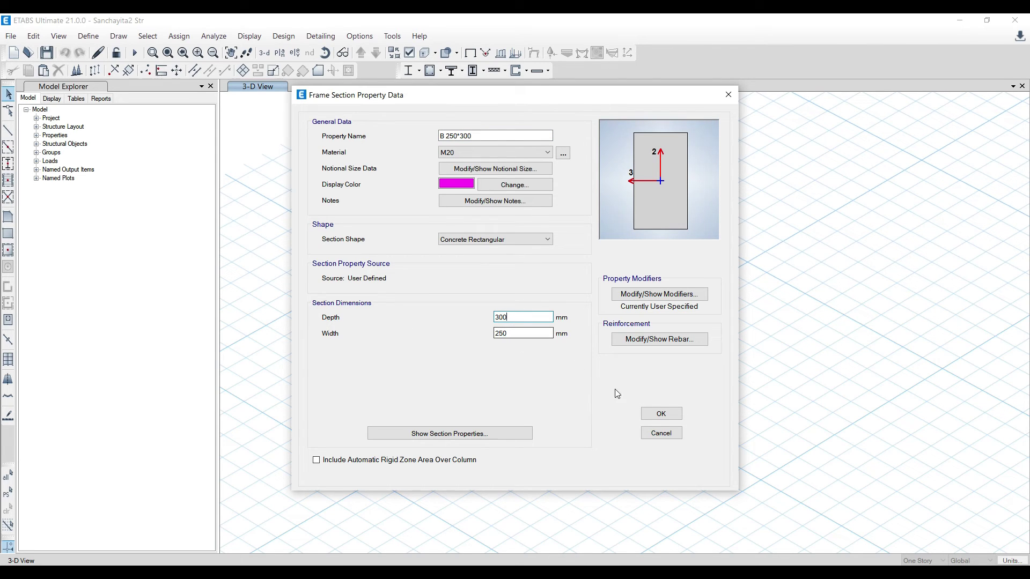
left_click(658, 414)
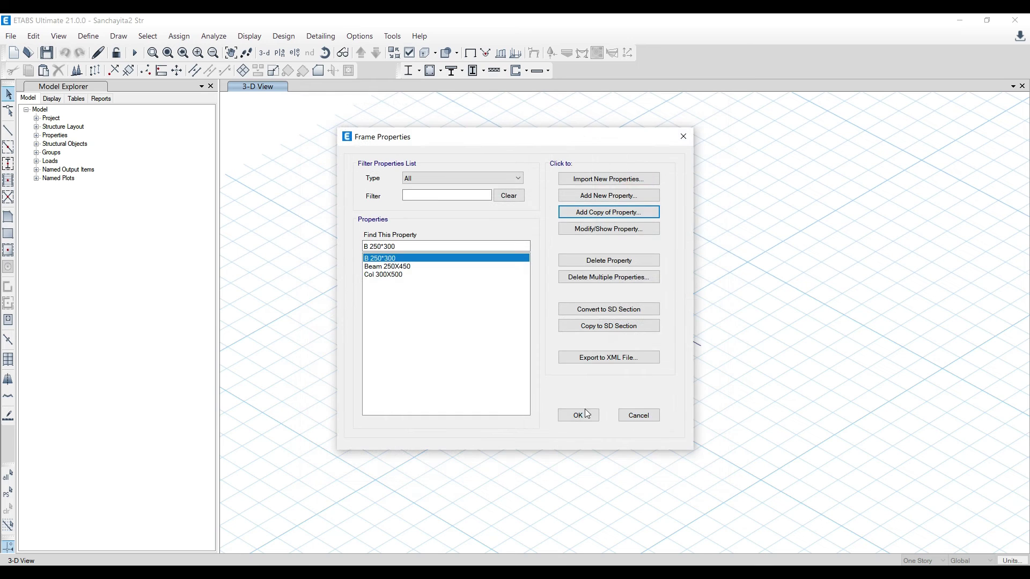
left_click(581, 416)
left_click_drag(507, 231, 785, 416)
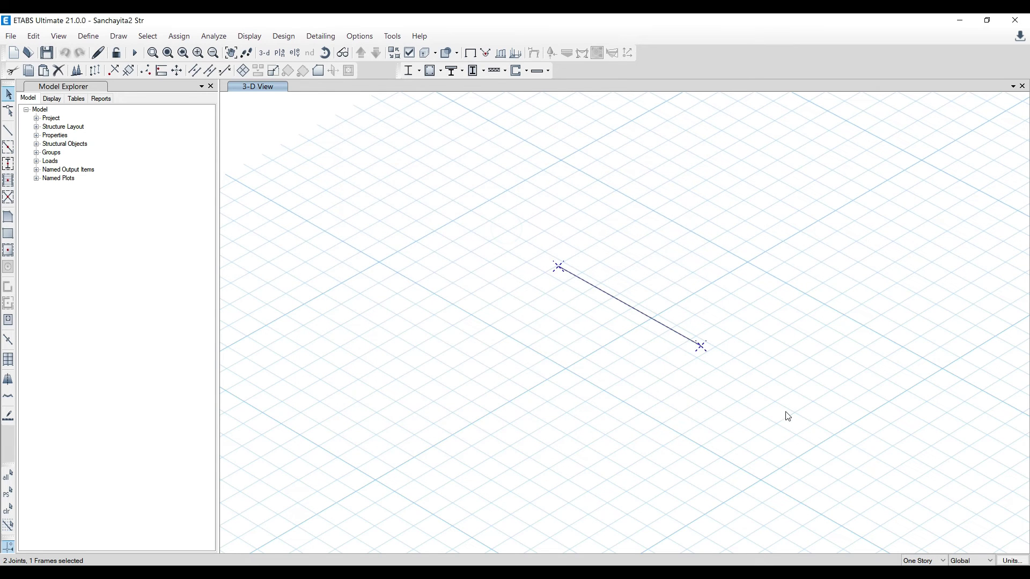
Assign frame section B 250*300 to the selected beam B80
left_click(183, 36)
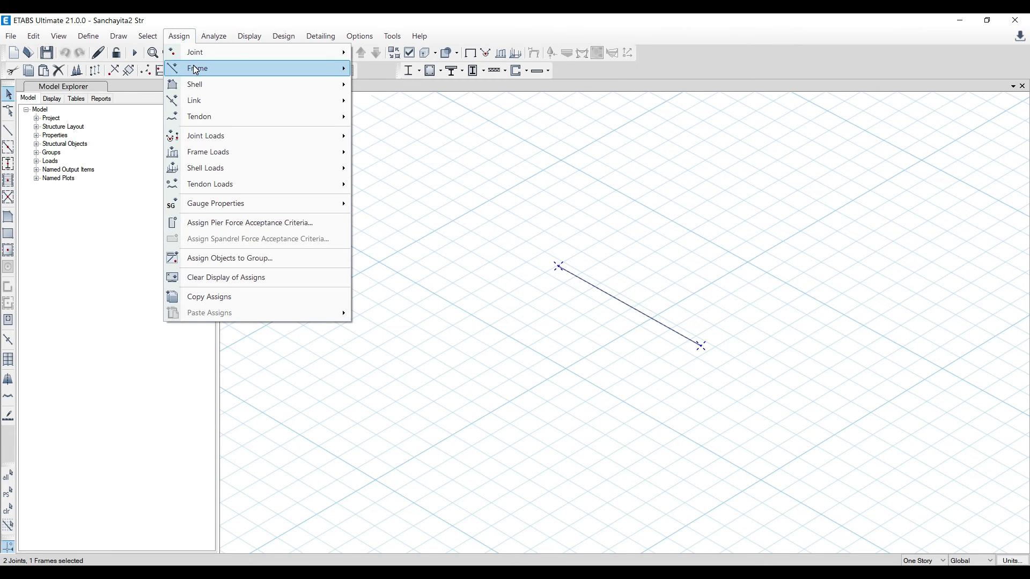
mouse_move(193, 68)
left_click(377, 69)
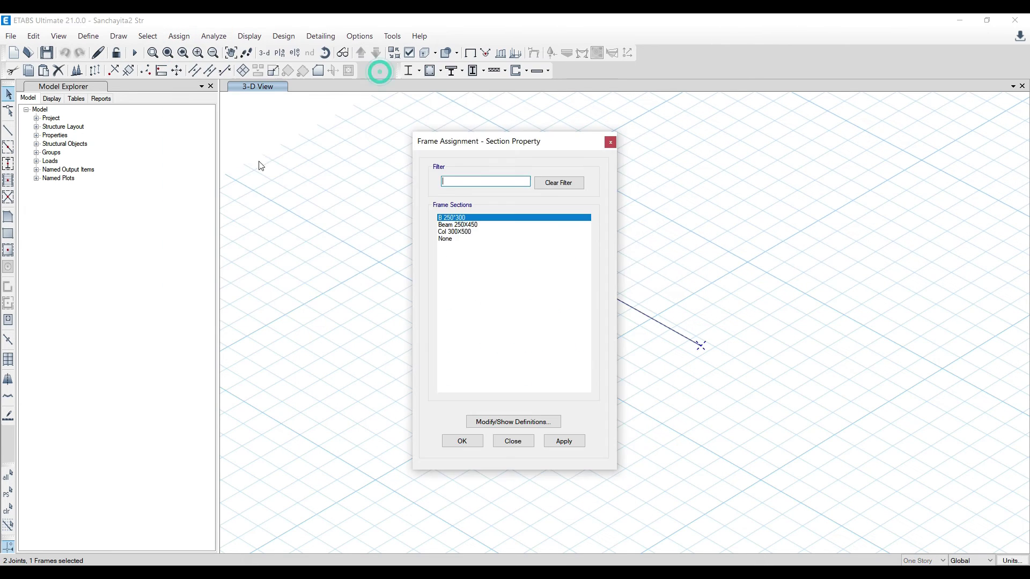
left_click(458, 224)
left_click(453, 218)
left_click(563, 440)
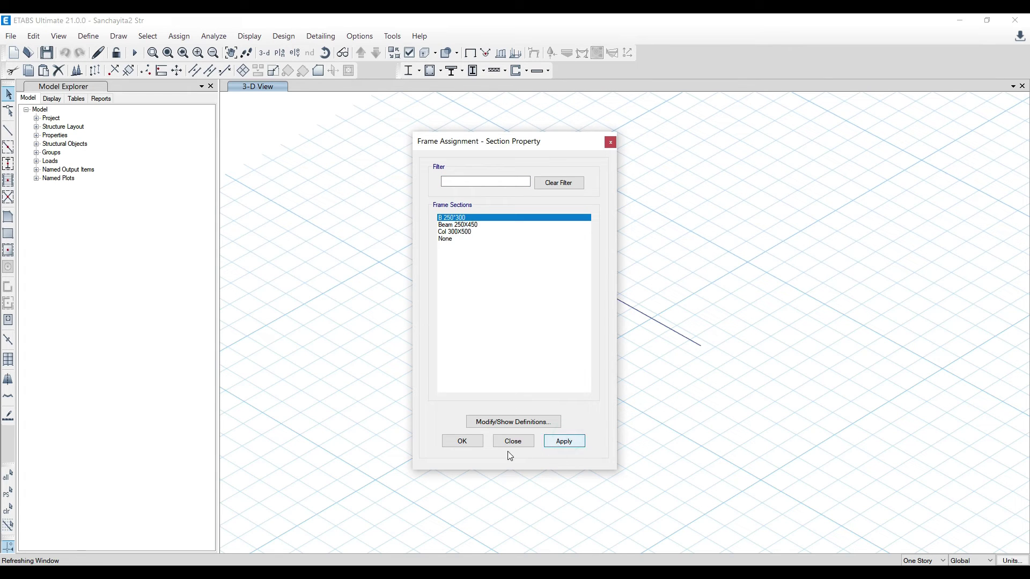
left_click(463, 443)
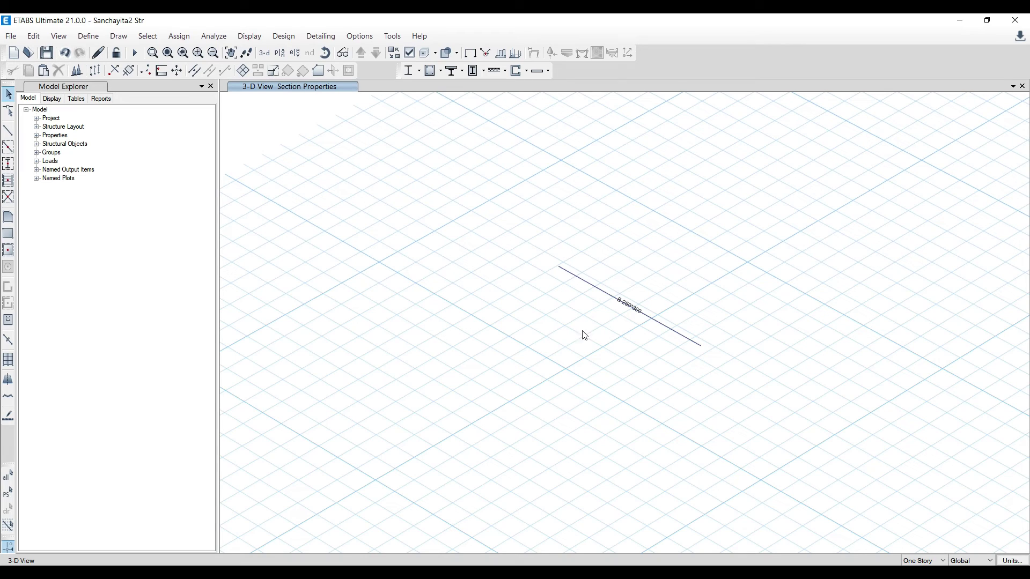
right_click(403, 224)
Show all objects, then rerun the analysis and the concrete frame design
left_click(453, 346)
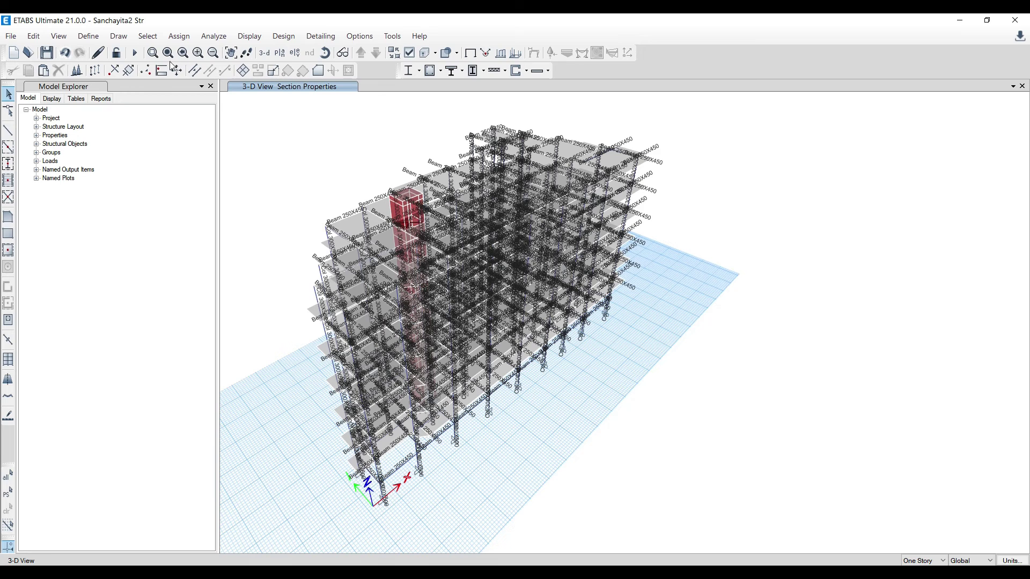
left_click(135, 53)
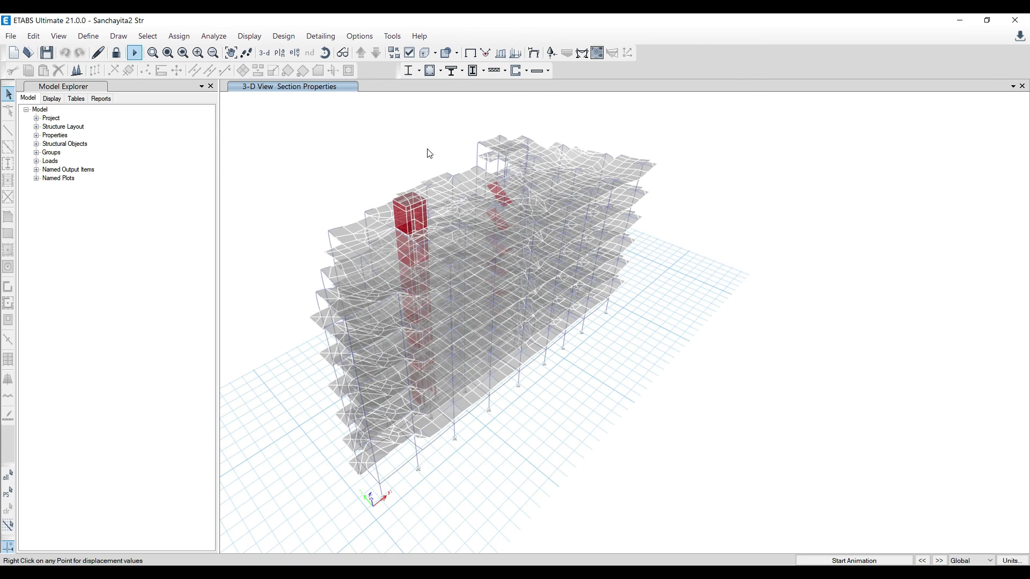
left_click(430, 70)
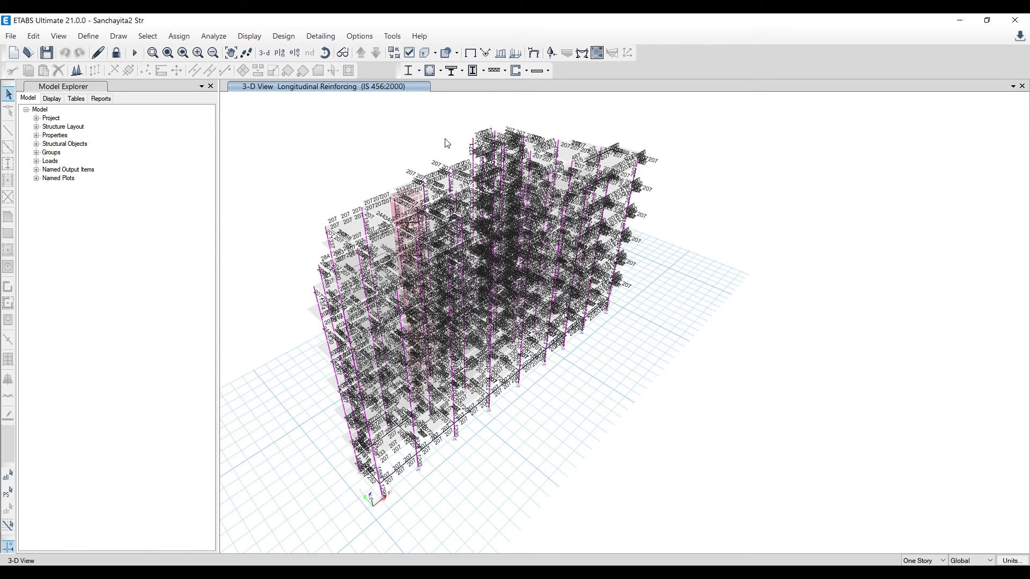
Run Verify All Members Passed and dismiss the all-frames-passed message
left_click(439, 71)
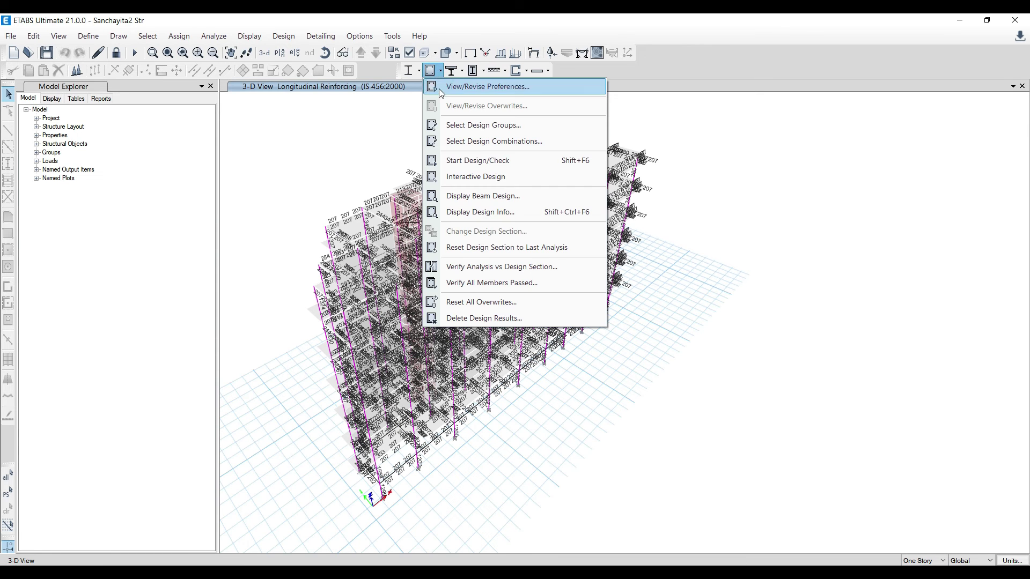
left_click(488, 284)
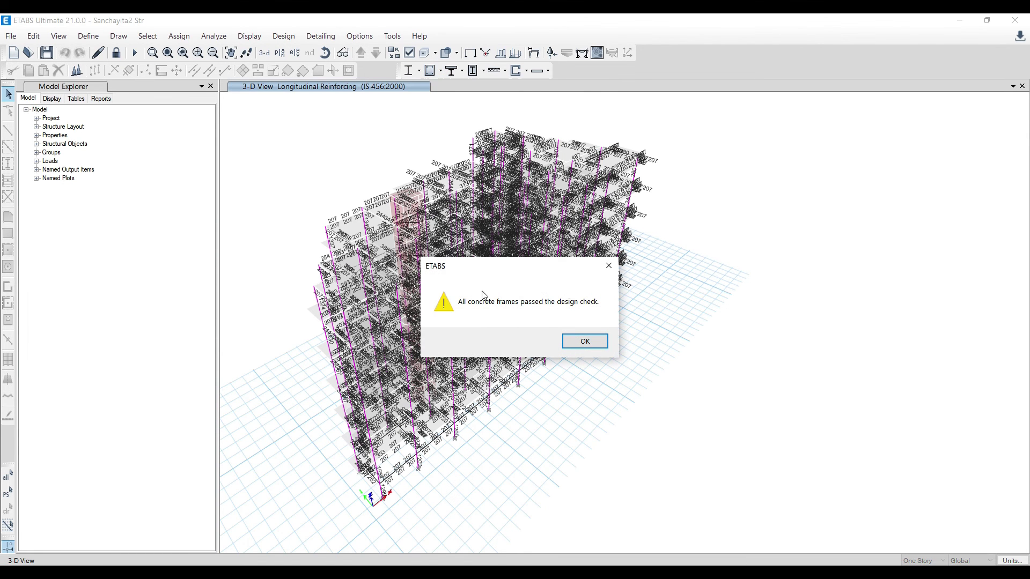
left_click(583, 342)
left_click(342, 52)
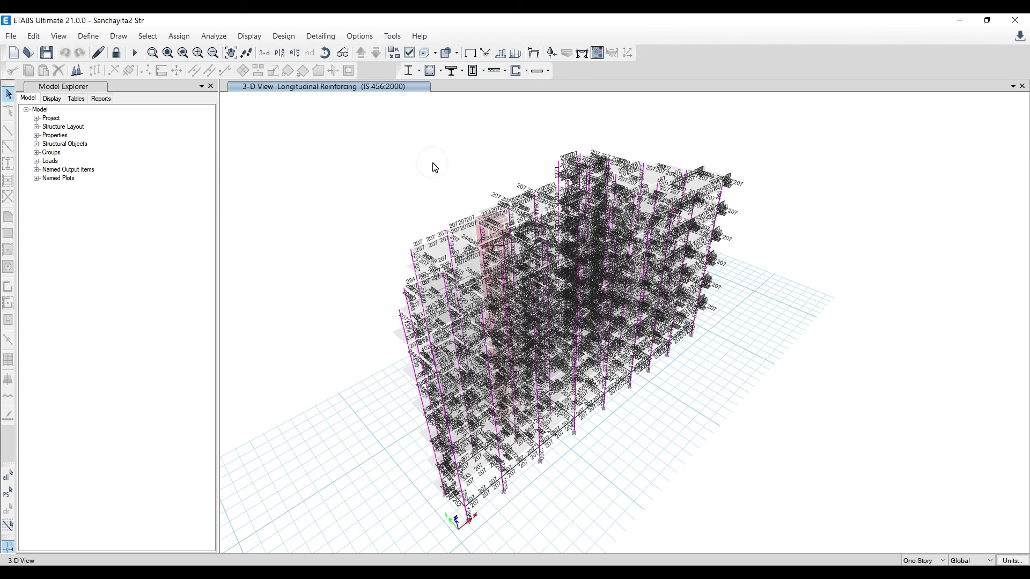
Switch to the Chrome window showing the Courses - Civilfield Trainers page
mouse_move(341, 573)
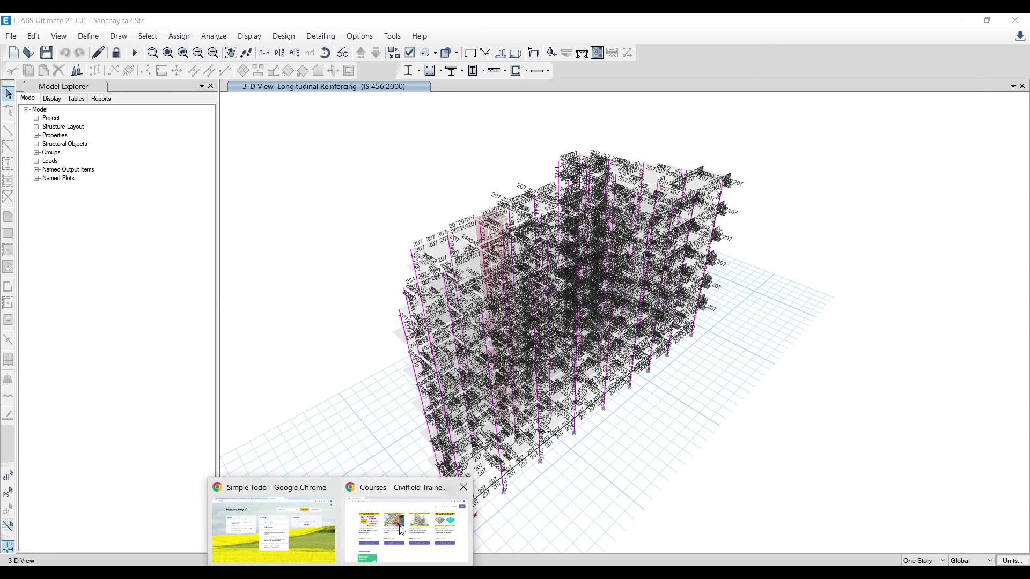
left_click(430, 483)
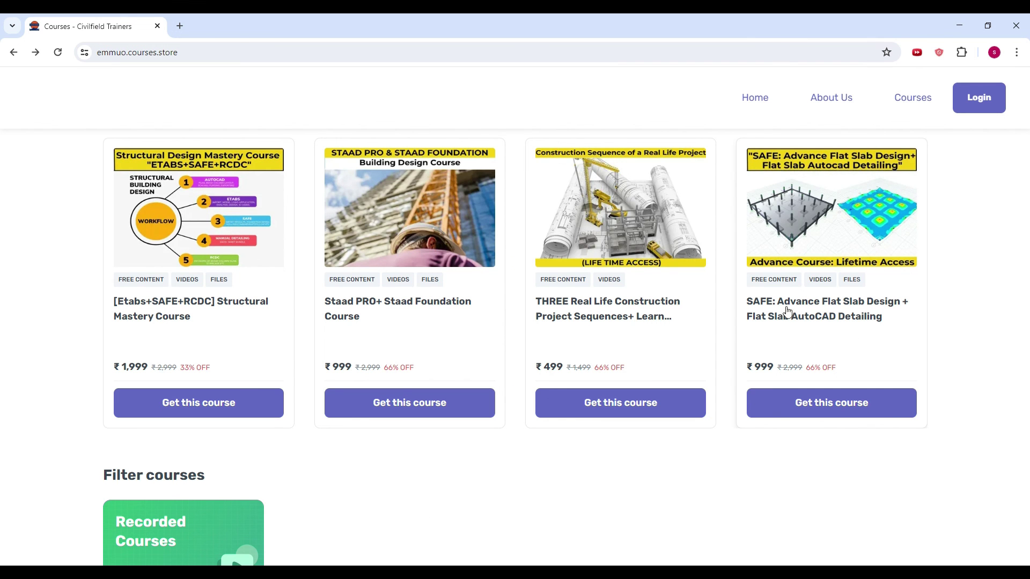